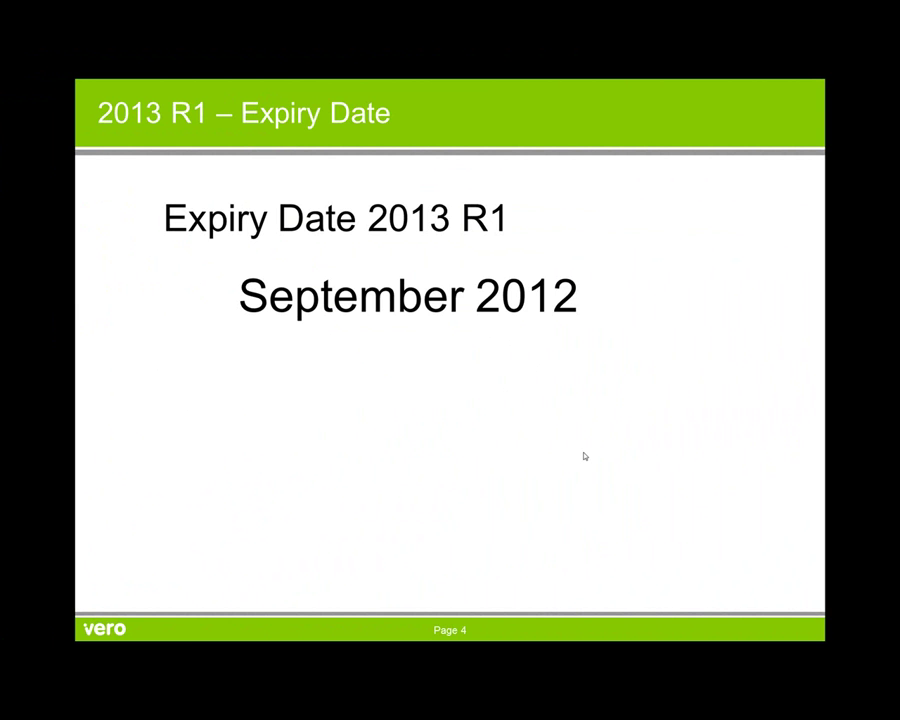
Advance the slide show from the Expiry Date slide to the Alphacam 2013 R1 - Install slide
click(585, 456)
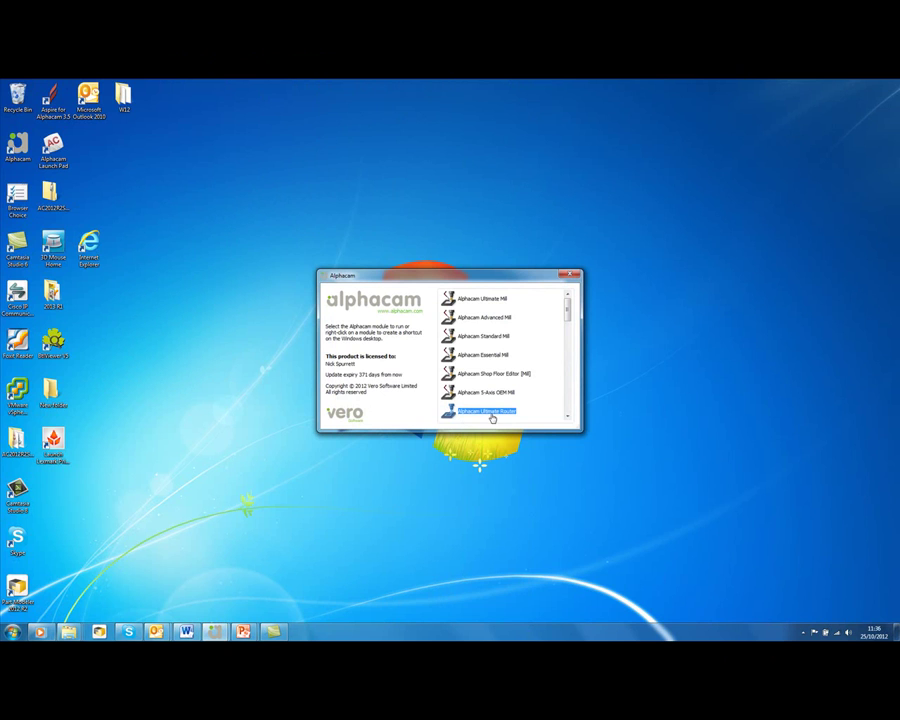
Create a desktop shortcut for Alphacam Ultimate Router, then launch Ultimate Router
right_click(492, 418)
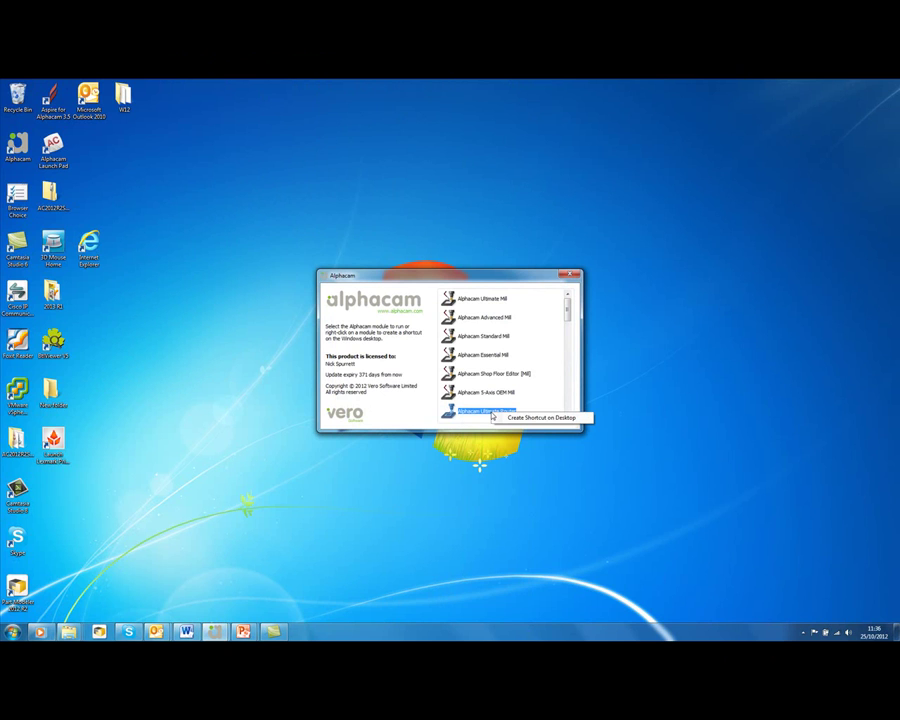
click(522, 418)
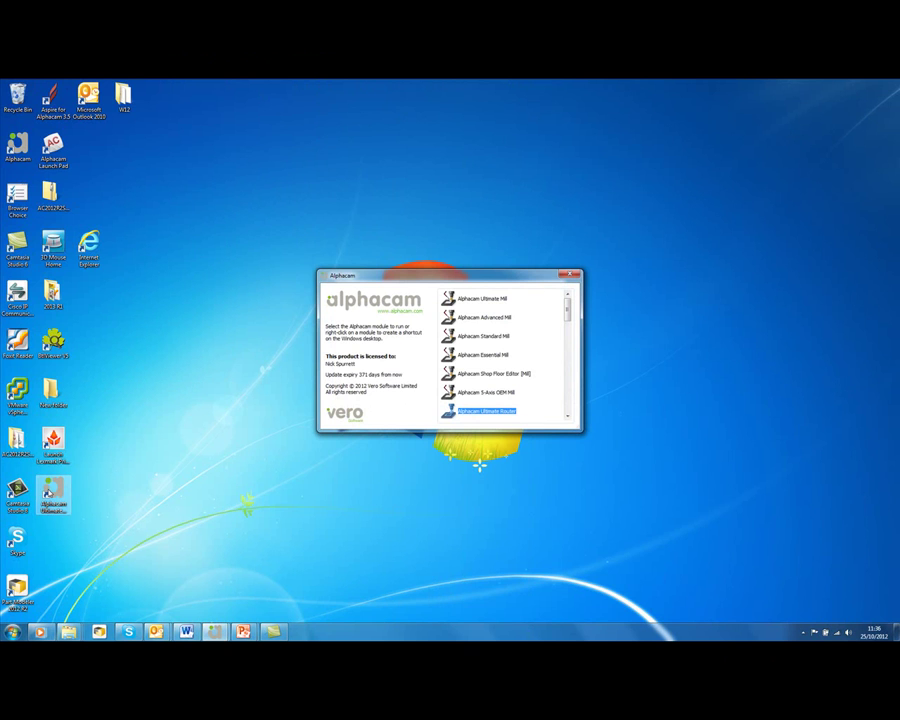
key(Return)
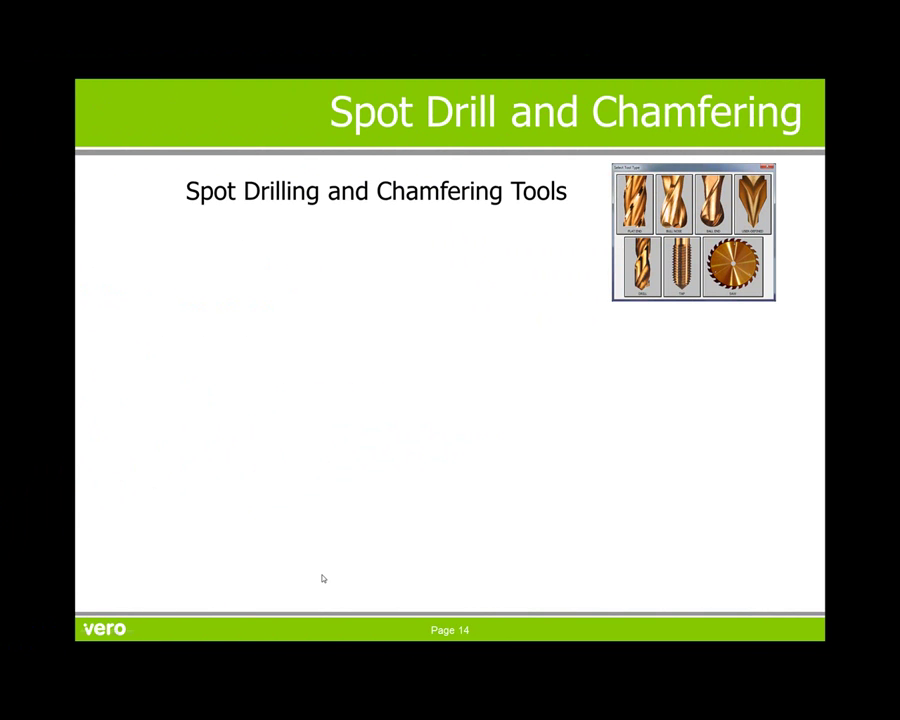
Reveal the Drill and Flat End with Taper tool examples on the spot drilling slides
click(323, 578)
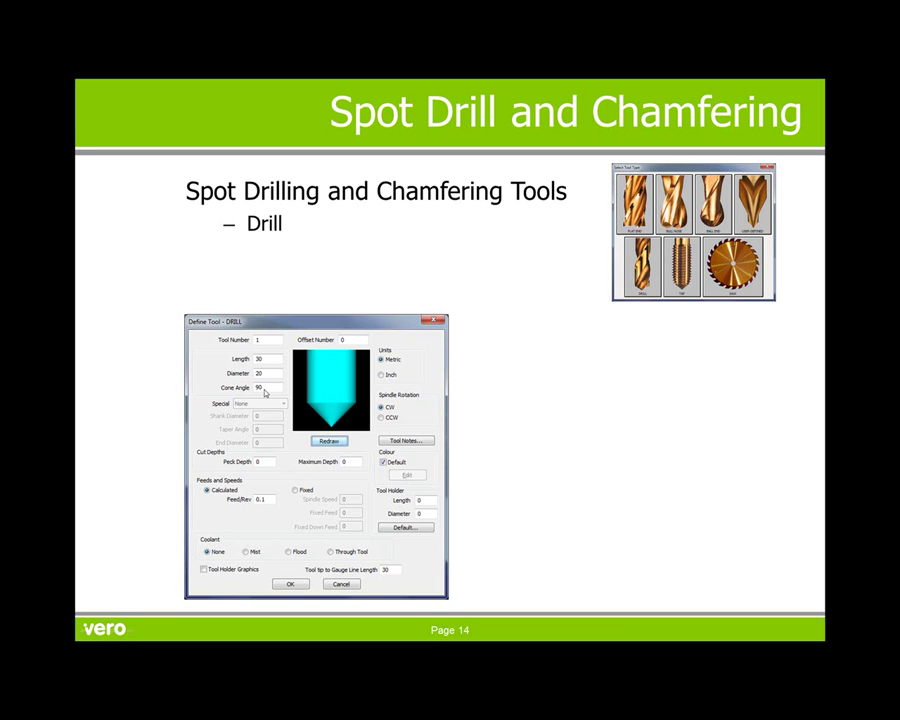
click(476, 441)
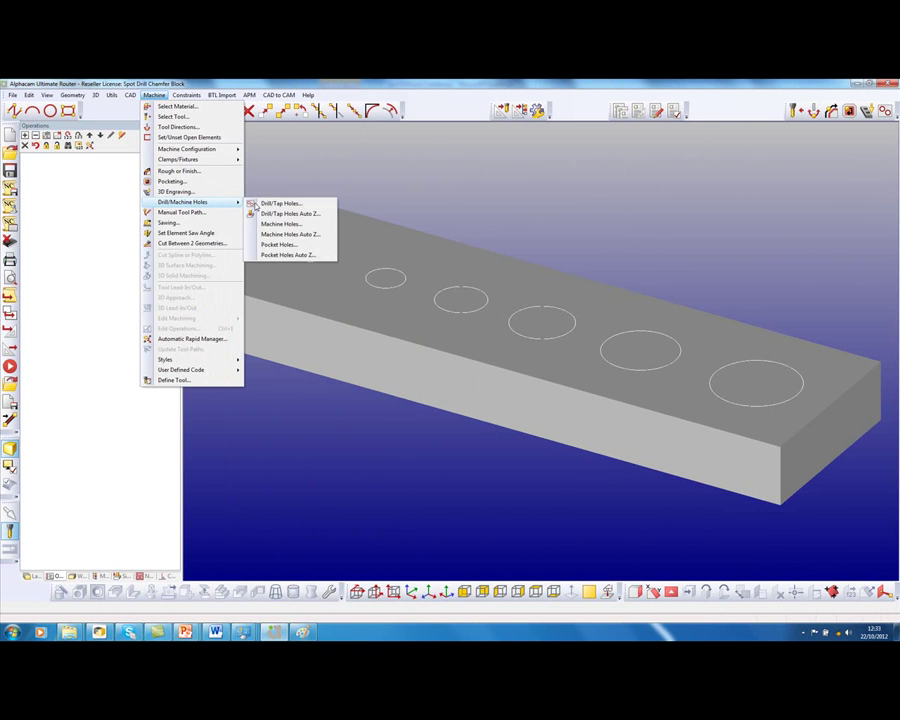
Add a Chamfering drill/tap operation on the block's holes with Safe Rapid Level 5
click(280, 206)
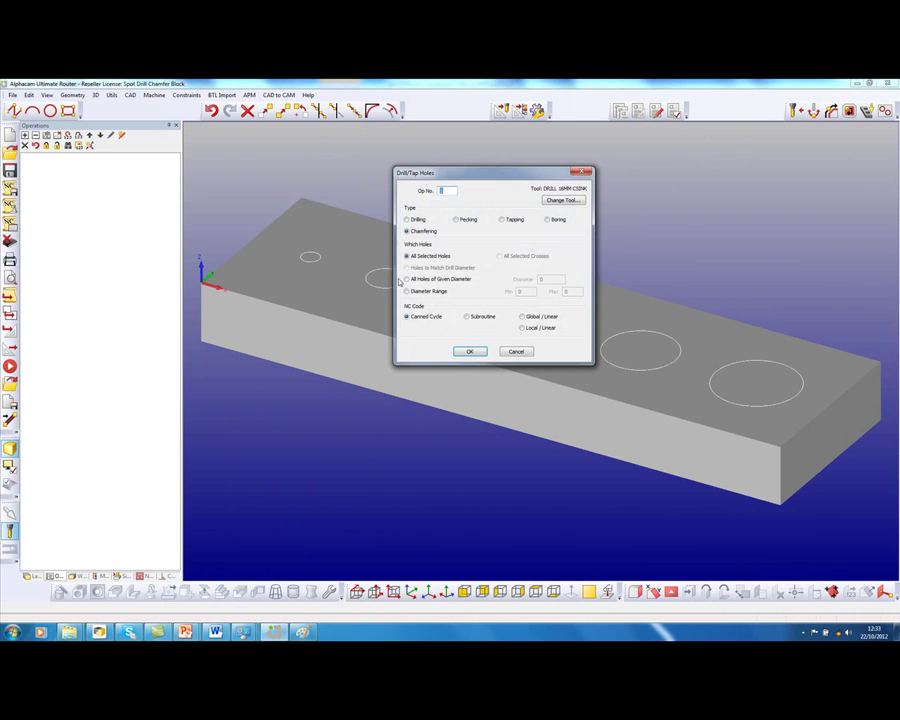
click(407, 232)
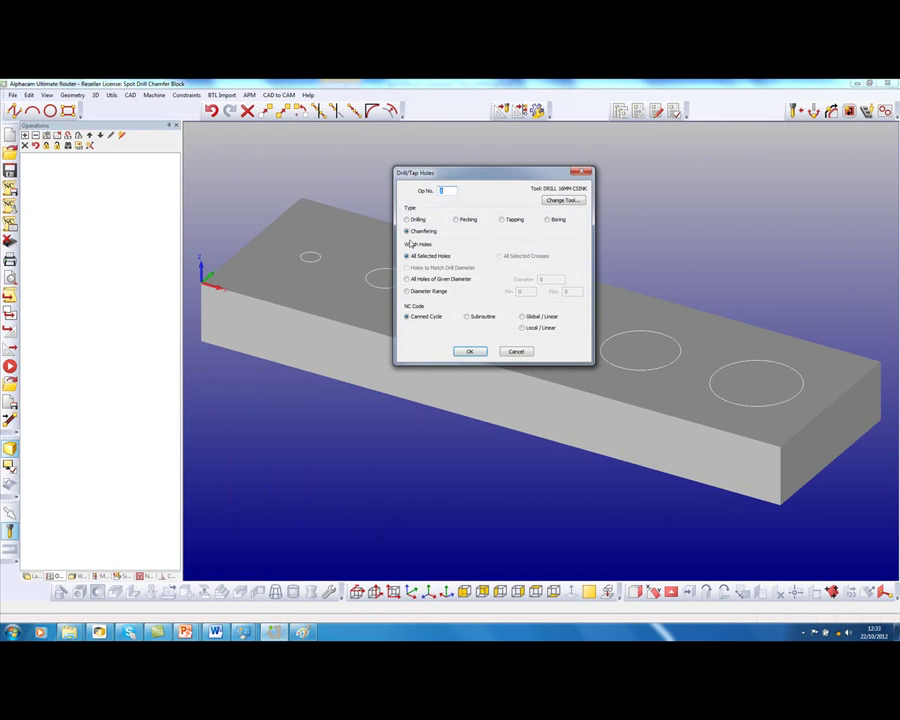
click(469, 351)
text(5)
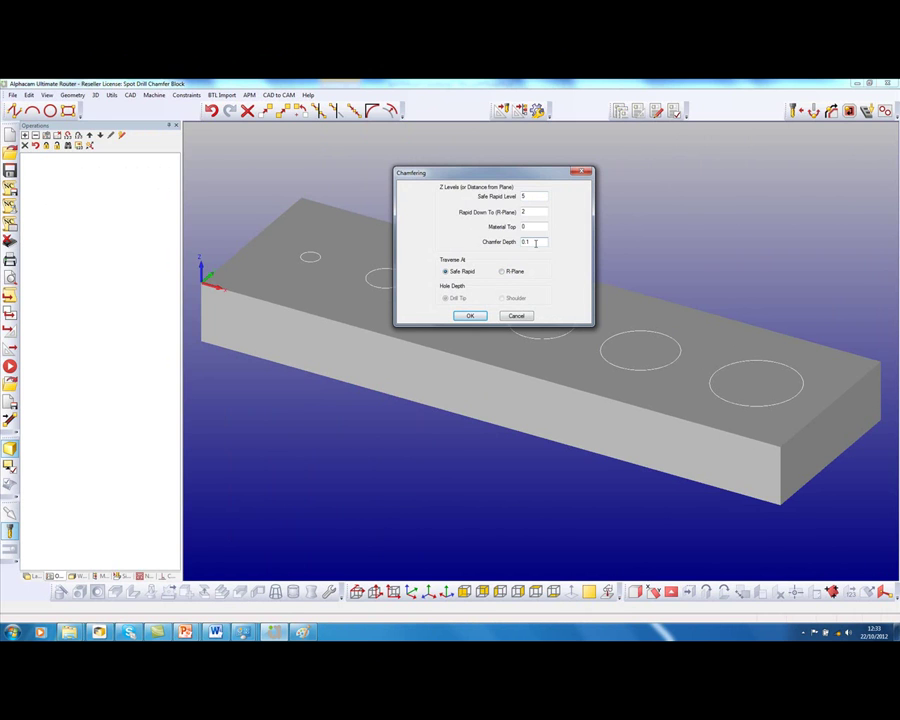
click(470, 316)
click(469, 316)
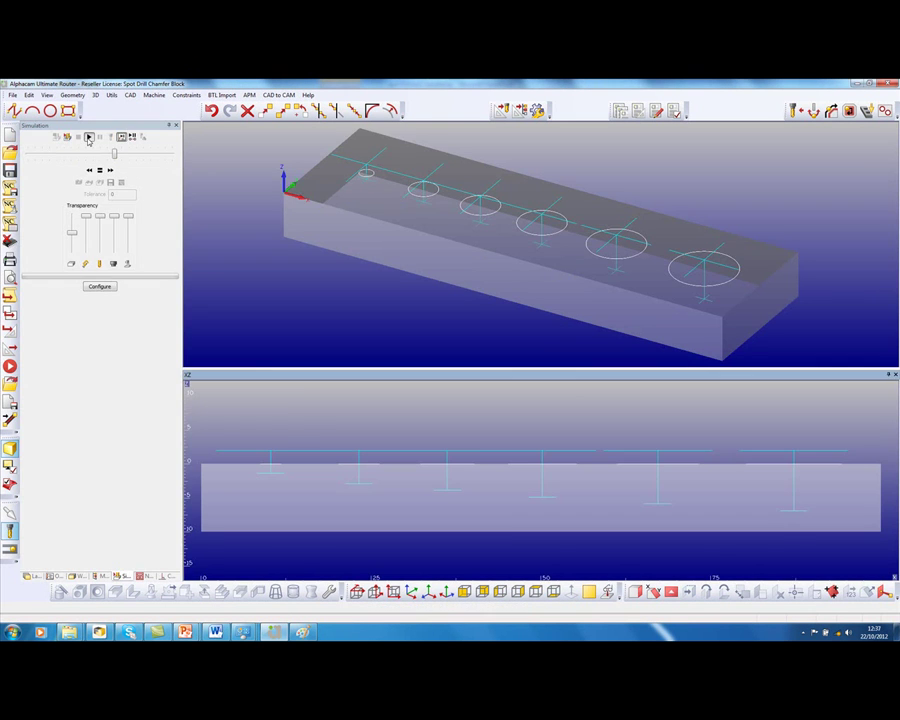
Start the simulation of the chamfering toolpath on the five holes
click(88, 138)
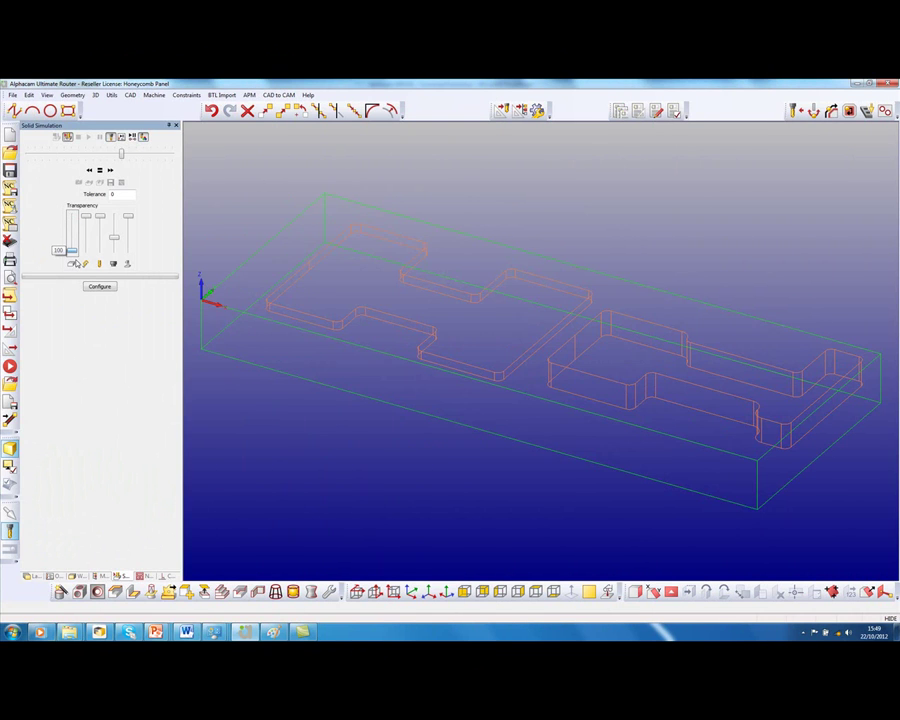
Pocket the left H-shaped pocket with Auto Z contour rough/finish, FLAT 12MM, auto lead in/out
click(153, 95)
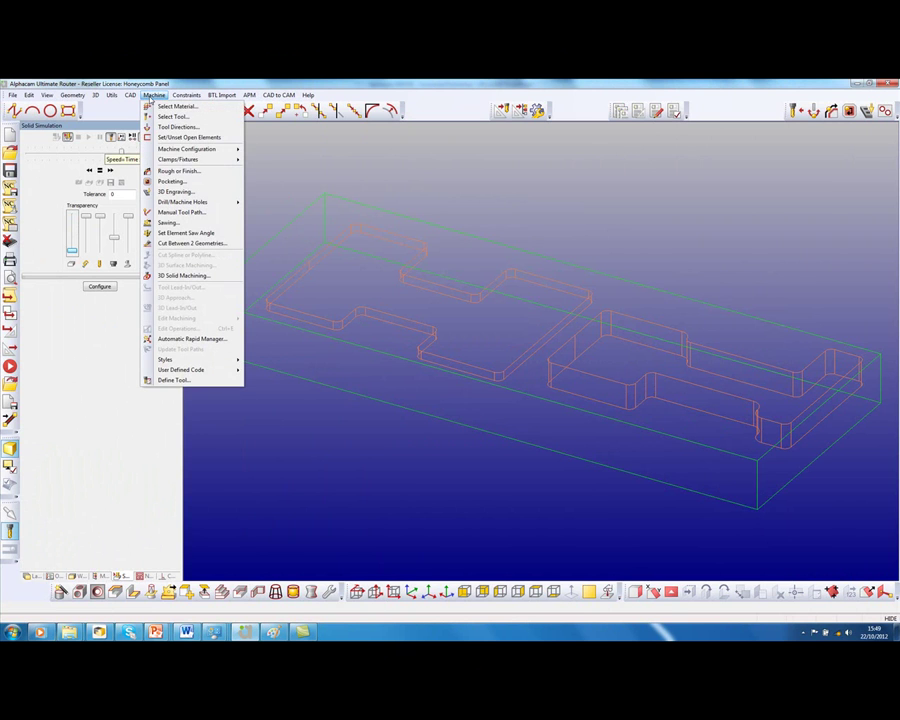
click(176, 181)
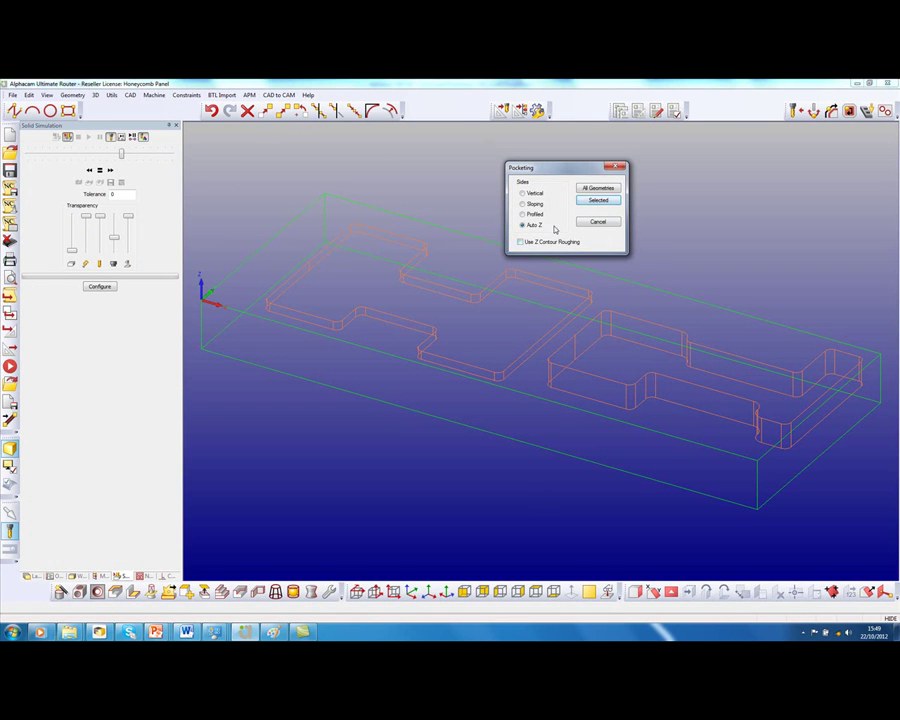
click(592, 200)
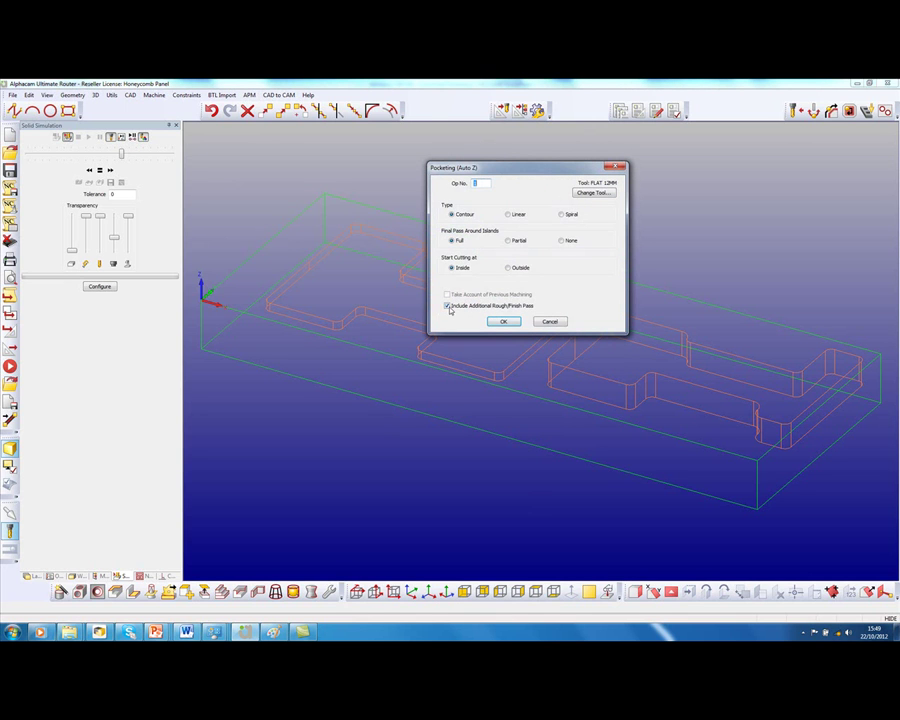
click(499, 324)
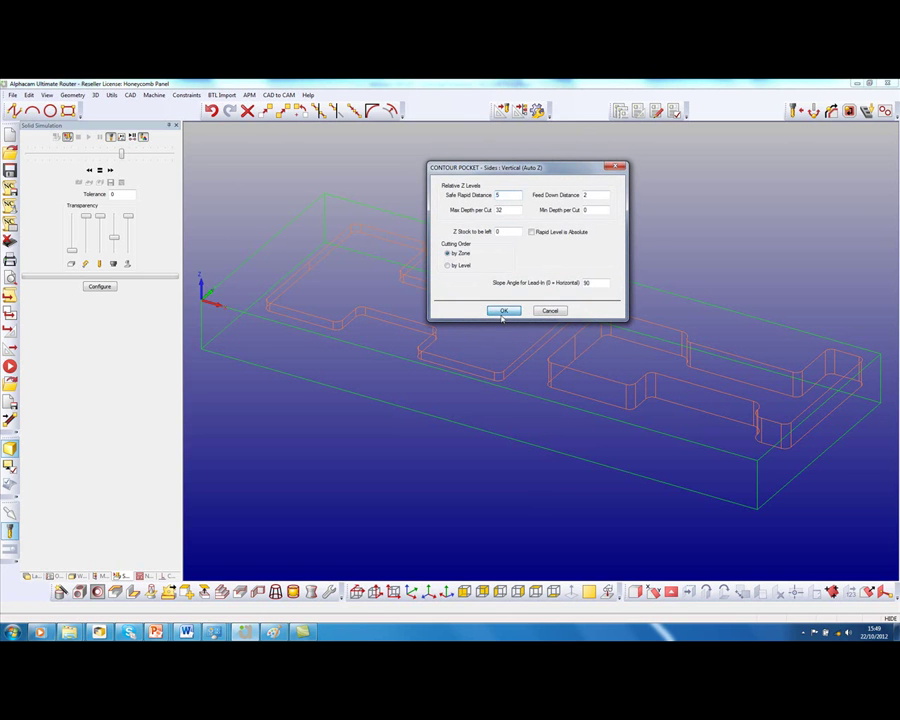
click(503, 311)
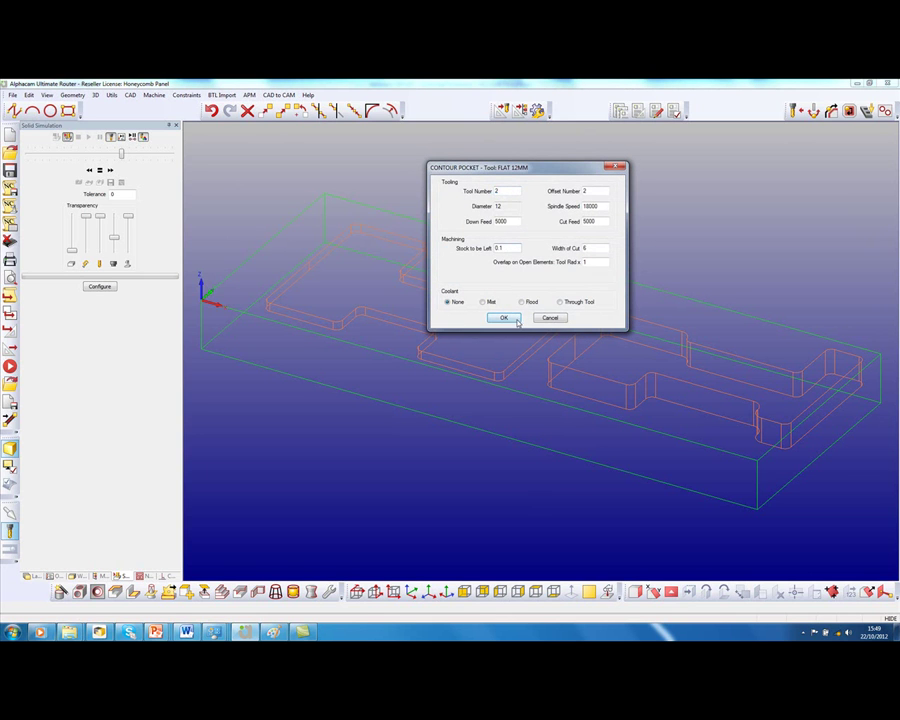
click(505, 317)
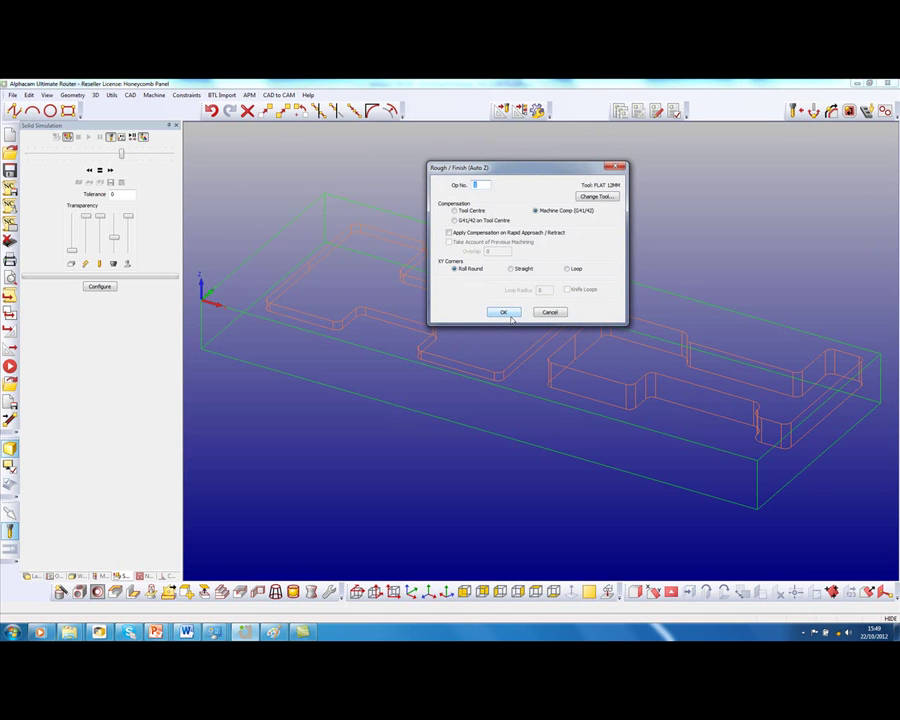
click(511, 317)
click(505, 311)
click(459, 358)
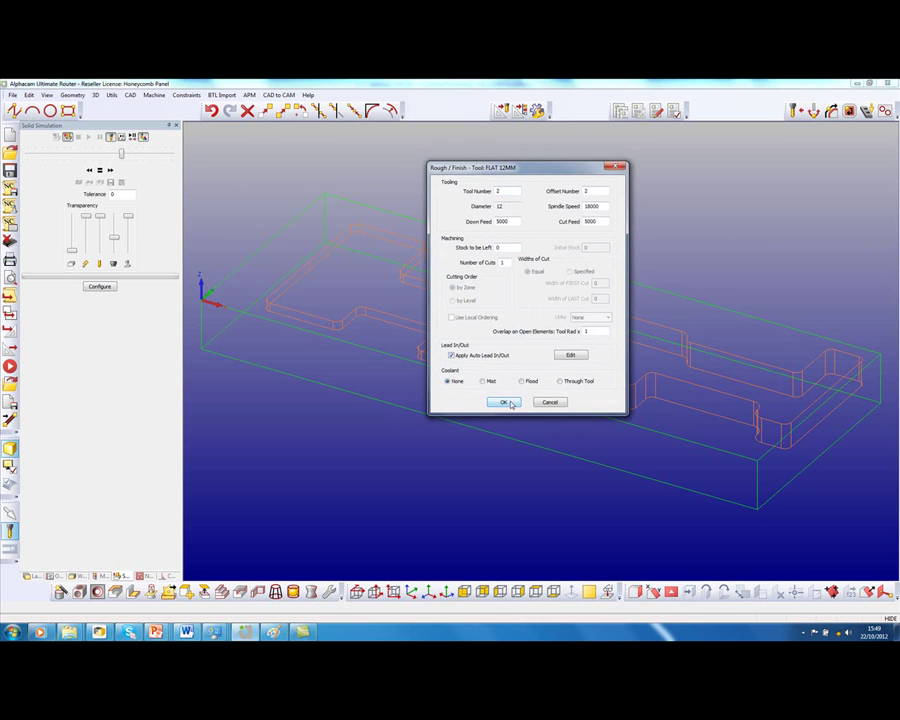
click(505, 402)
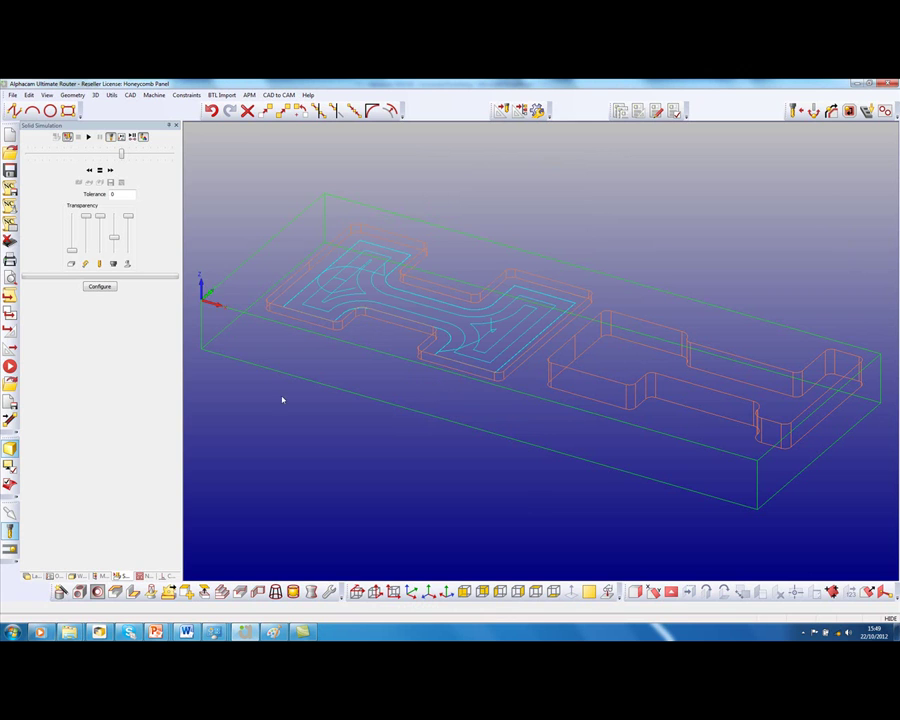
Change the COMBINED POCKETING rough/finish tool to Flat 6mm and regenerate the toolpaths
click(58, 577)
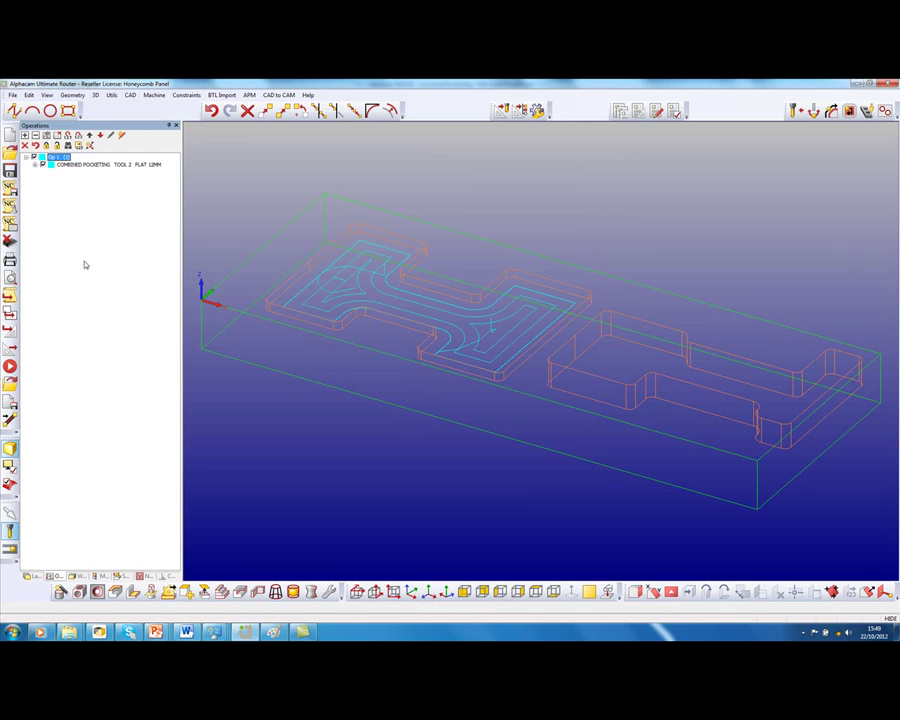
click(35, 164)
click(44, 179)
click(78, 202)
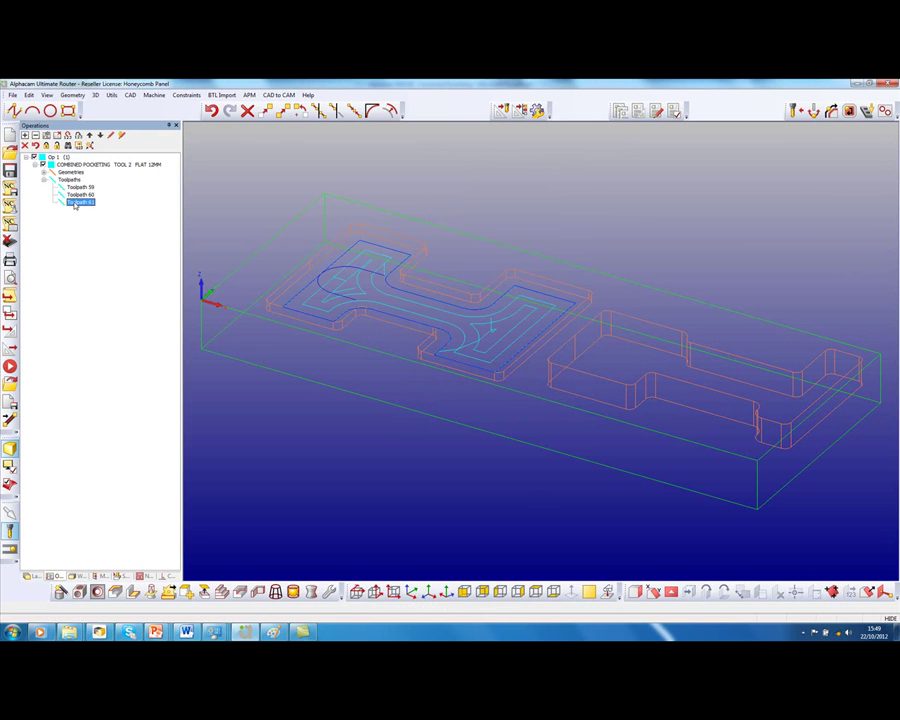
right_click(110, 165)
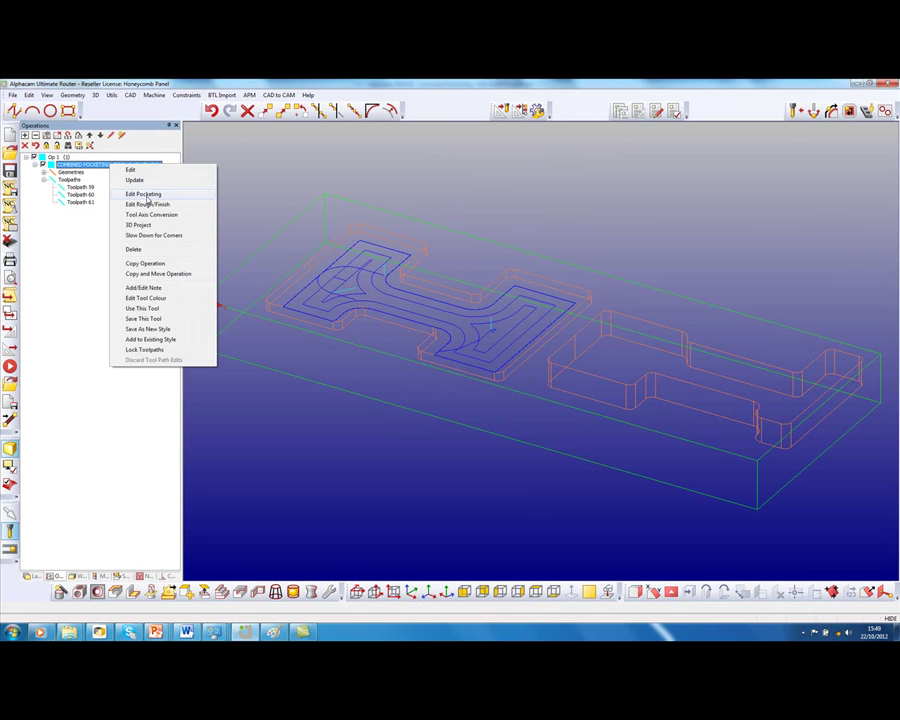
click(163, 207)
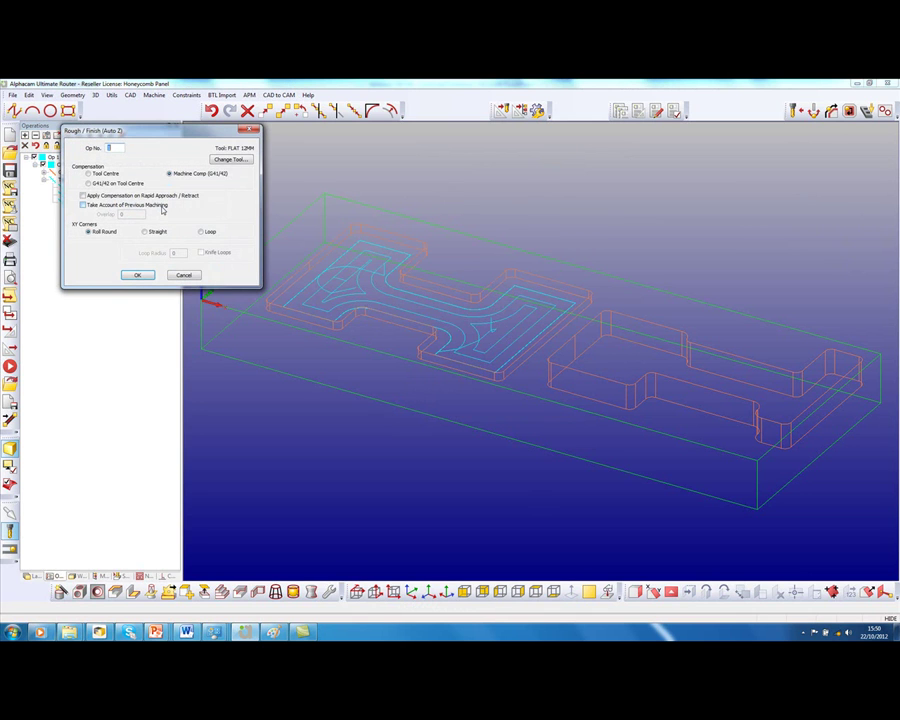
click(236, 160)
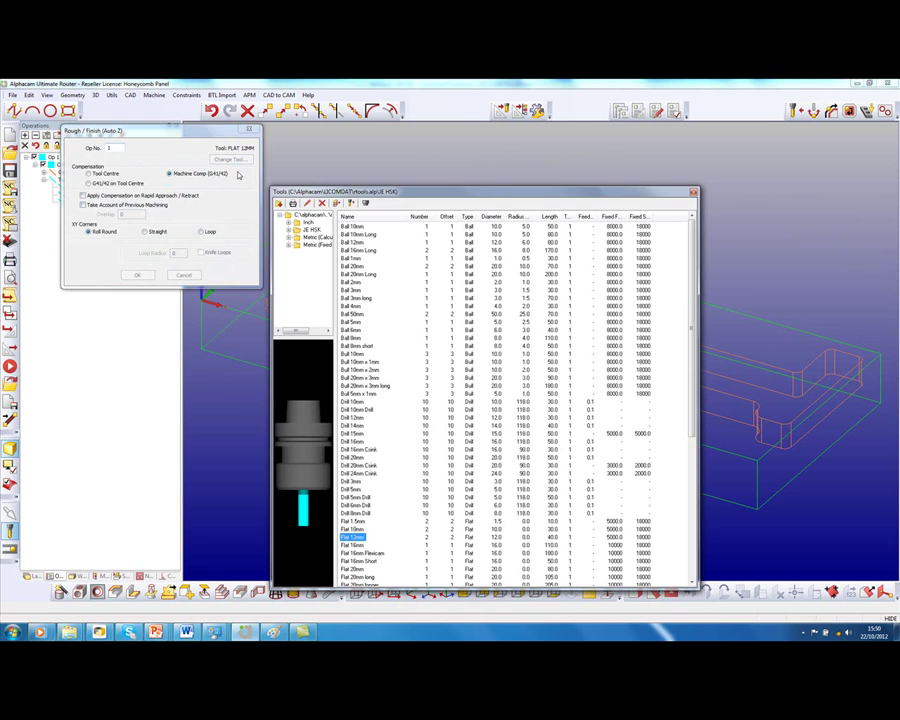
drag(692, 455, 692, 491)
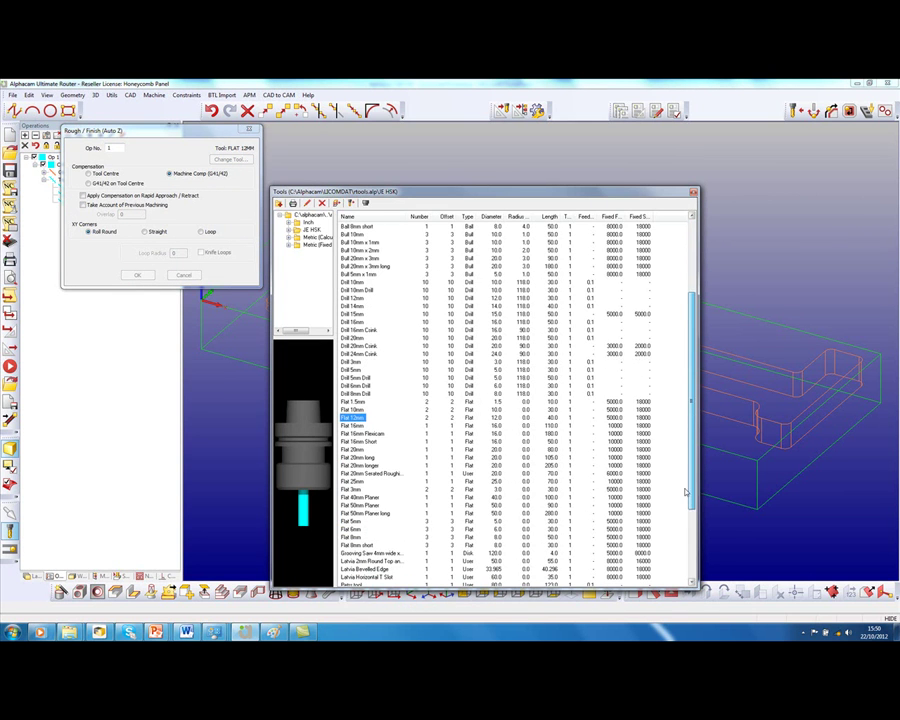
double_click(356, 530)
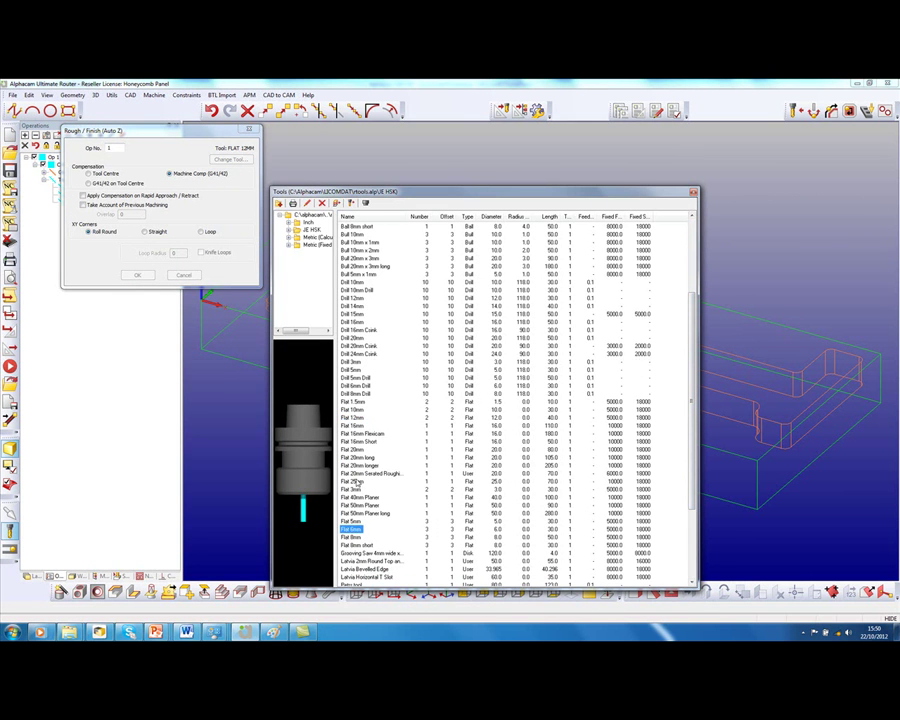
key(Return)
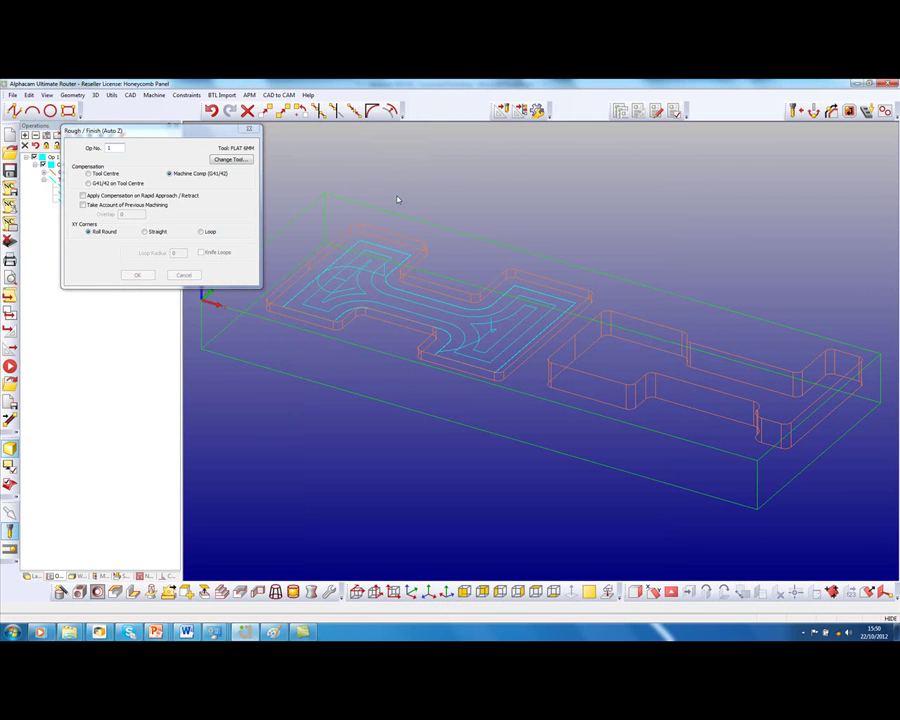
key(Return)
click(139, 276)
click(131, 318)
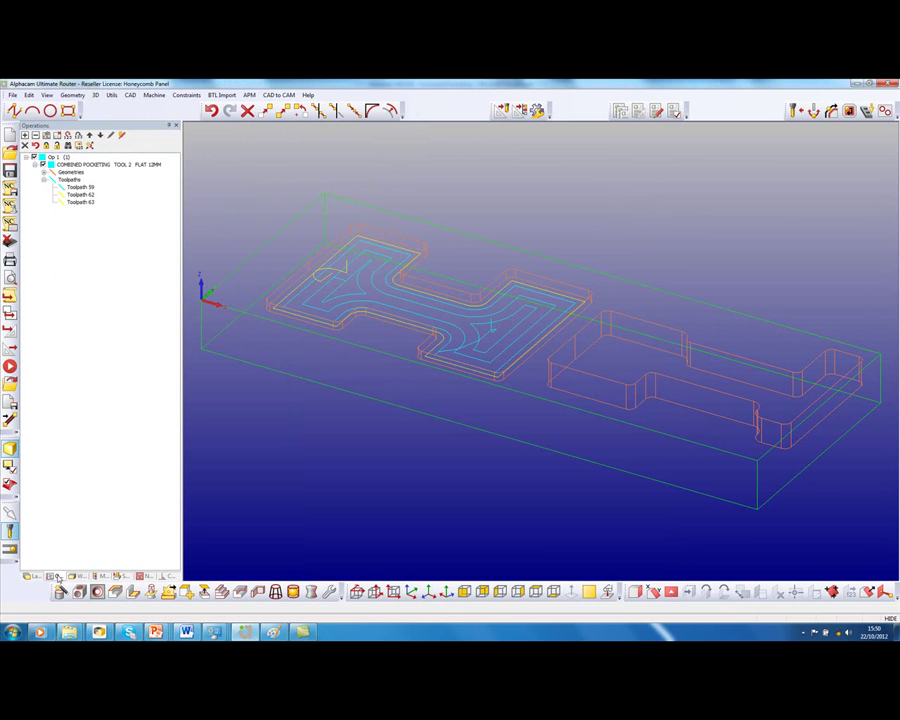
Add the right-hand pocket outline to the COMBINED POCKETING operation's geometries
click(80, 164)
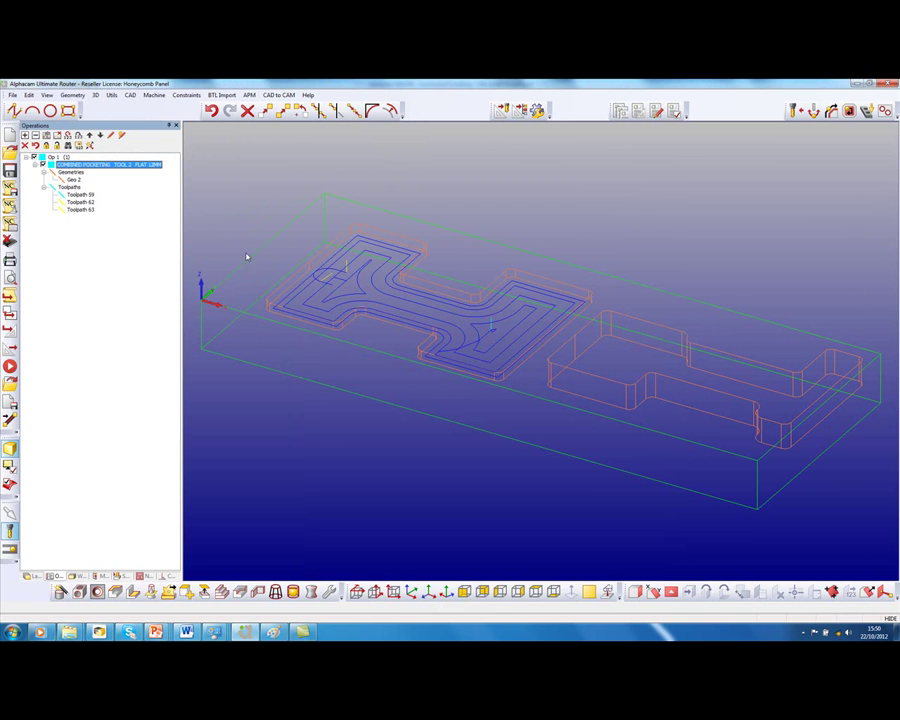
right_click(79, 174)
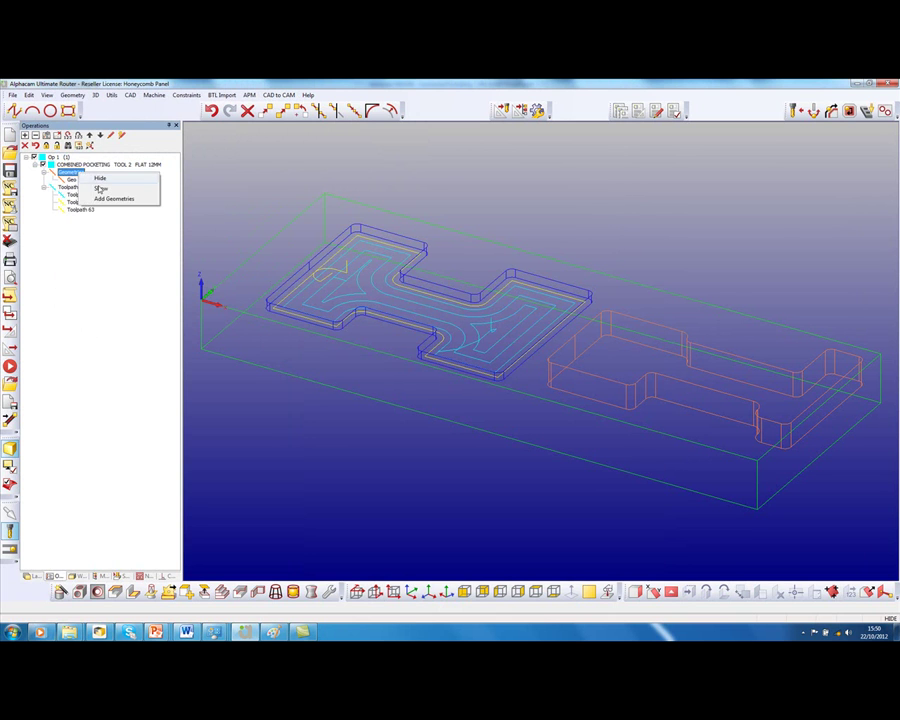
click(106, 198)
click(552, 361)
right_click(367, 463)
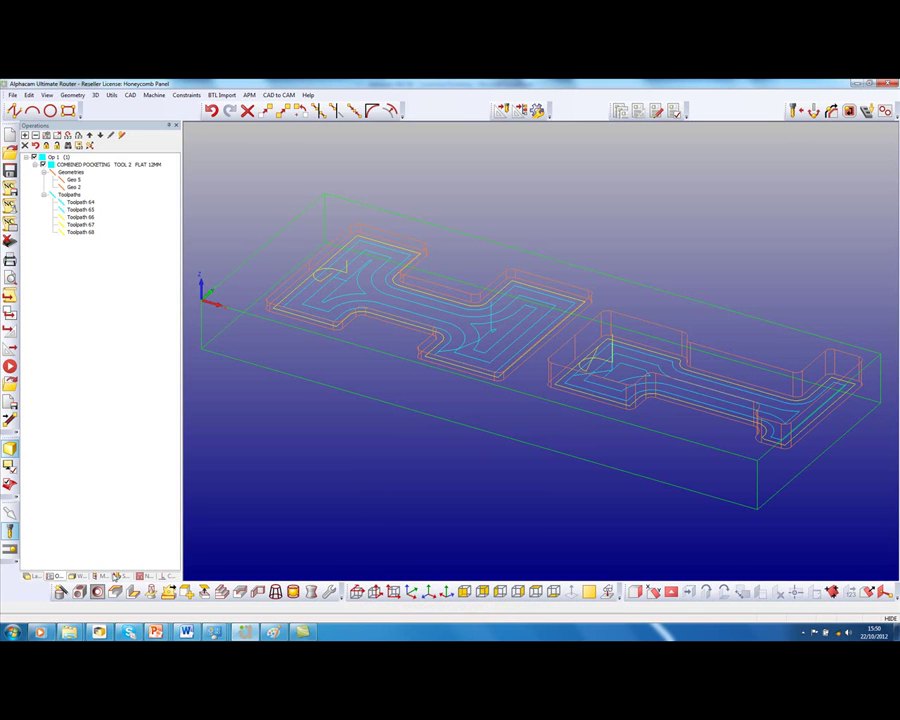
click(81, 406)
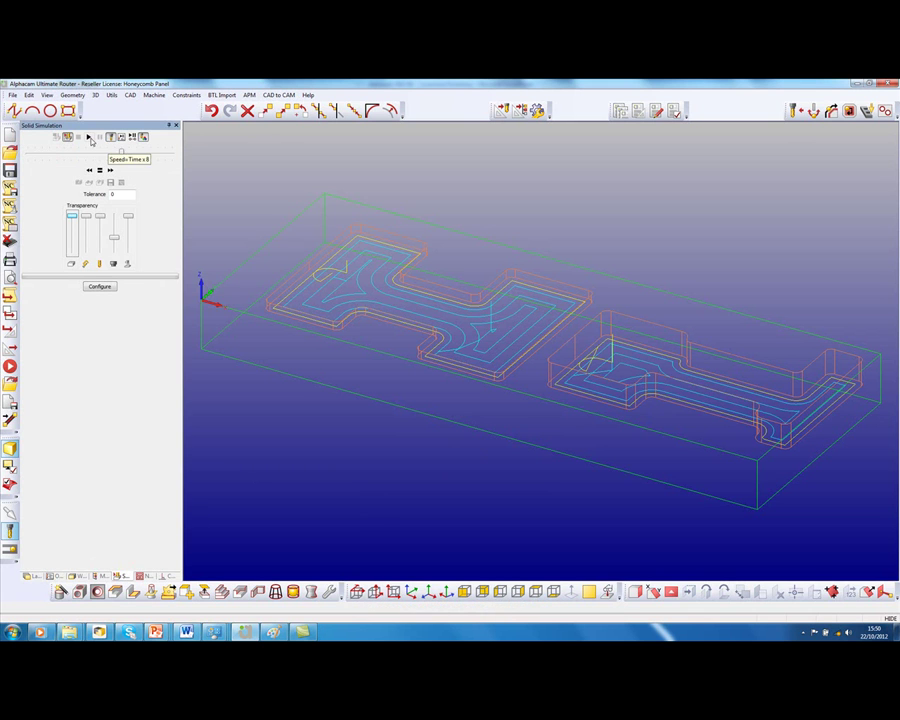
Show the honeycomb panel as a solid and play its machining simulation
click(88, 137)
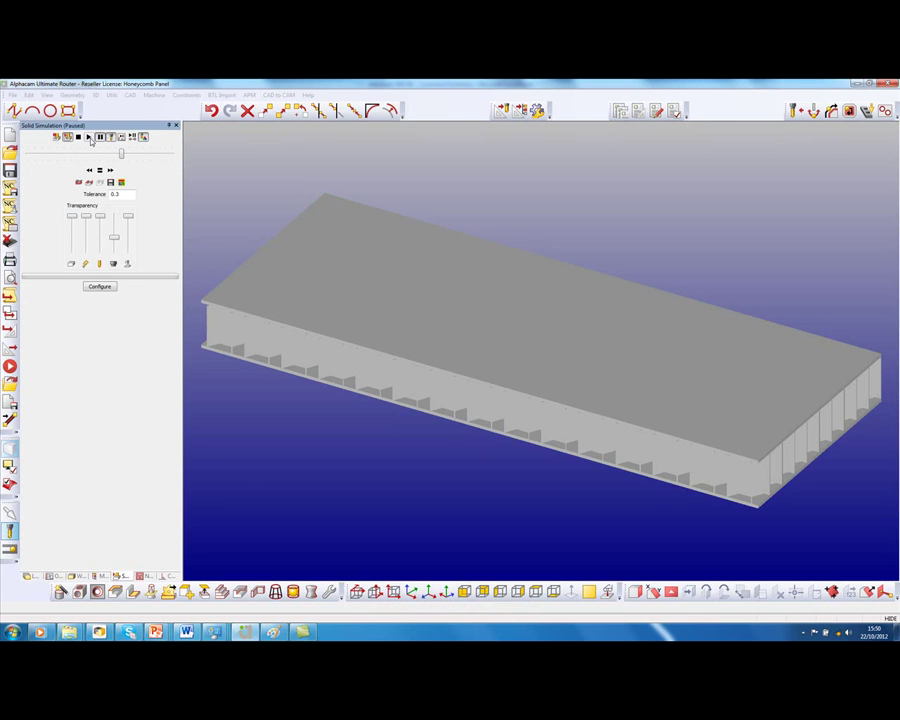
click(89, 138)
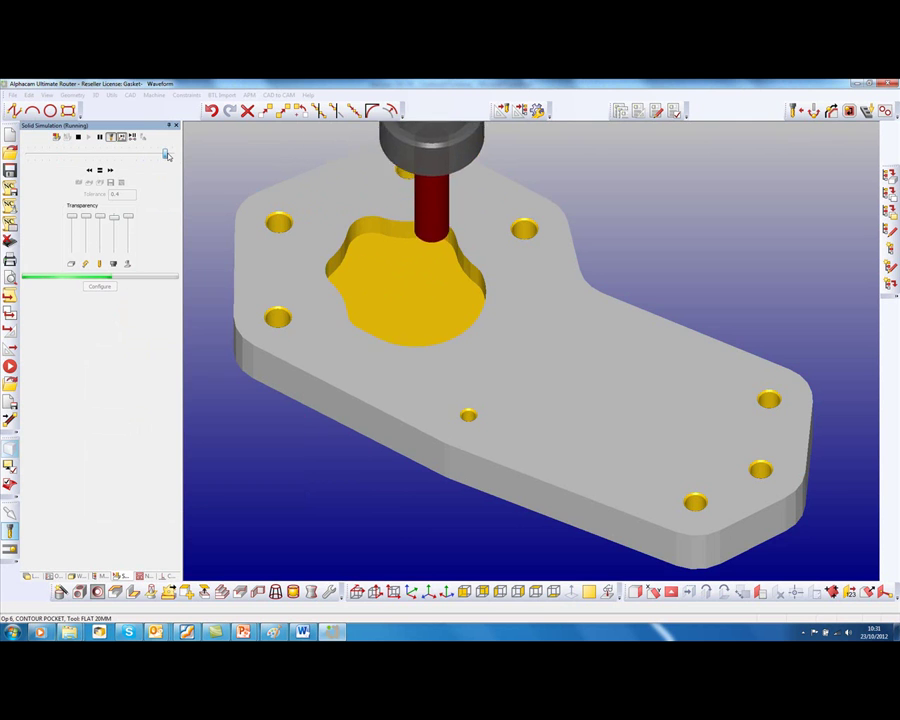
Speed up the gasket simulation until the large pocket is fully machined
drag(167, 155, 173, 155)
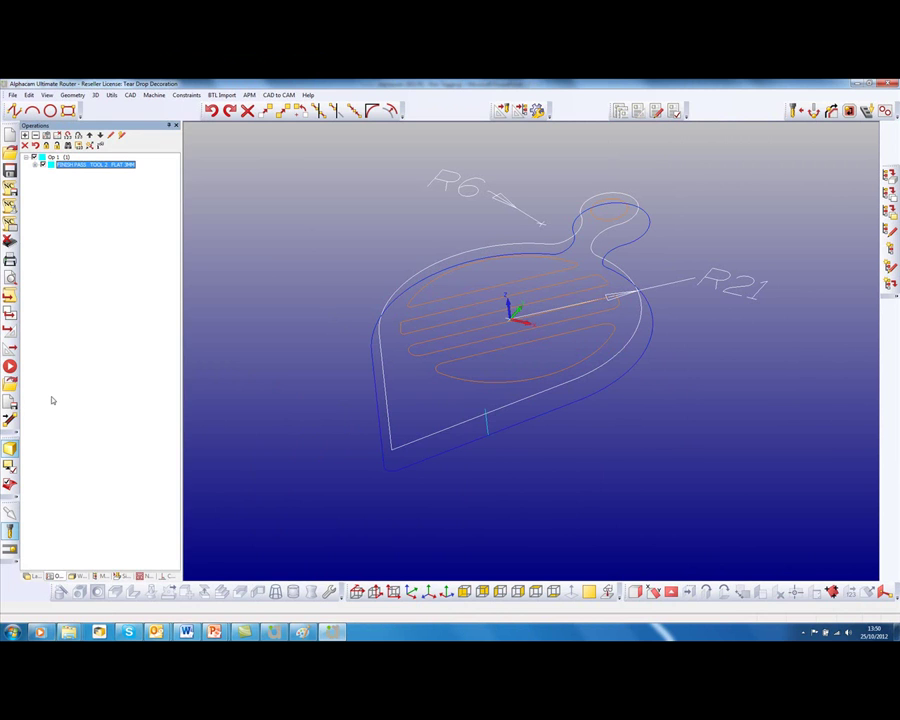
Apply 3 automatic support tags with Tag Top Z -1 to the FINISH PASS
right_click(86, 166)
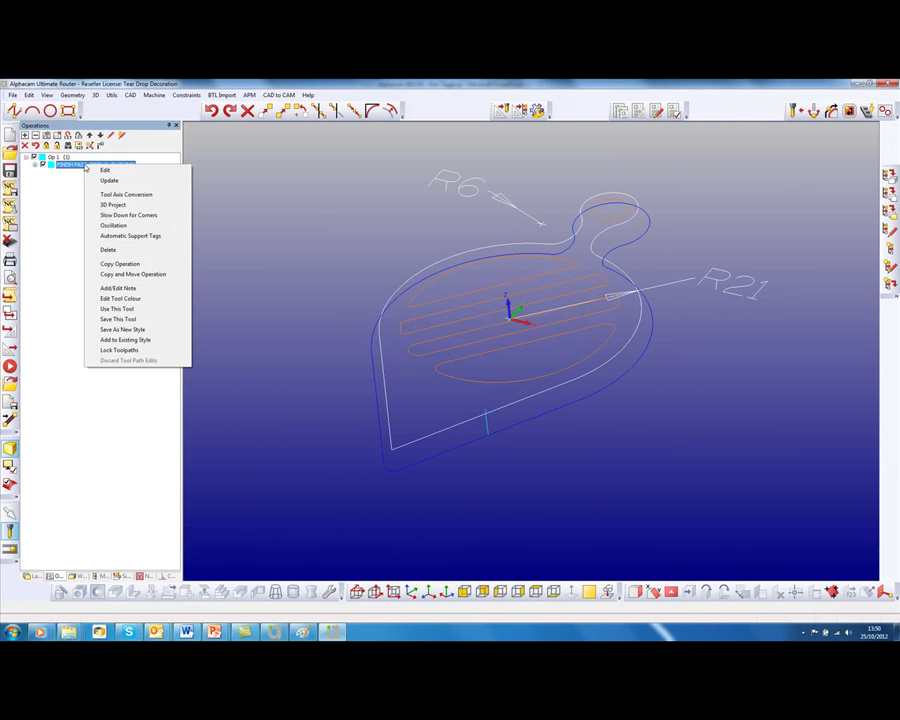
click(140, 236)
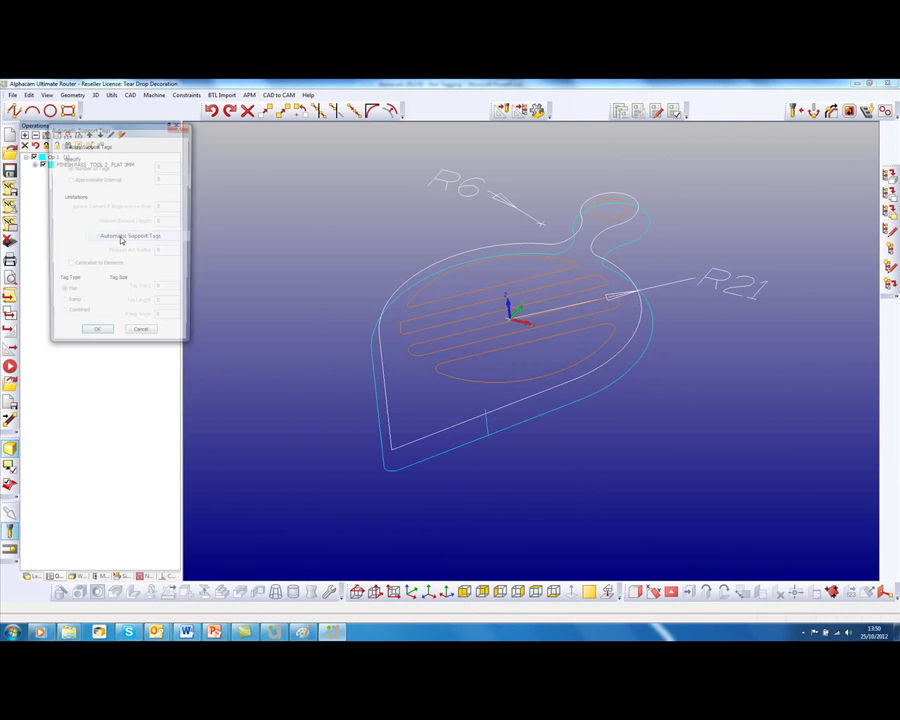
click(64, 145)
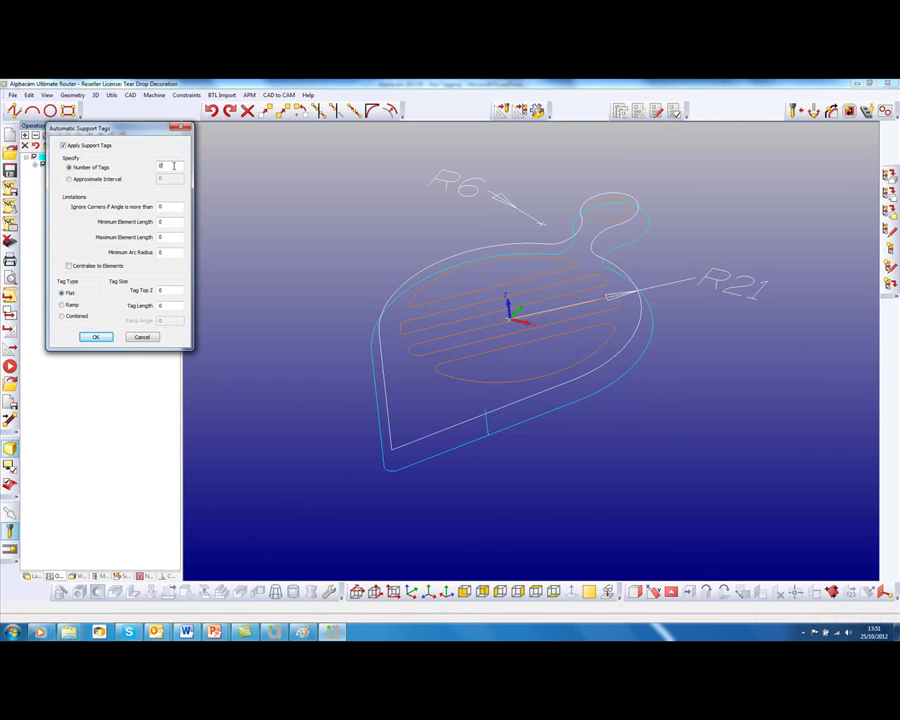
text(3)
click(170, 291)
text(-1)
key(Tab)
click(96, 337)
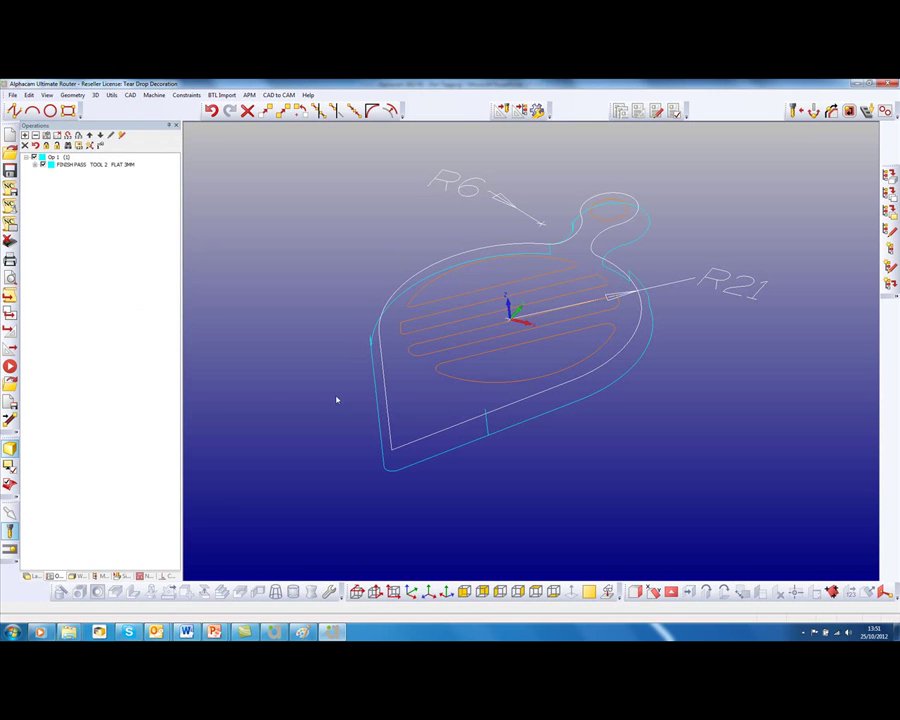
Play the FLAT 3MM cutter's tagged tear-drop finish pass in the simulation, viewed face-on
middle_drag(354, 402, 200, 422)
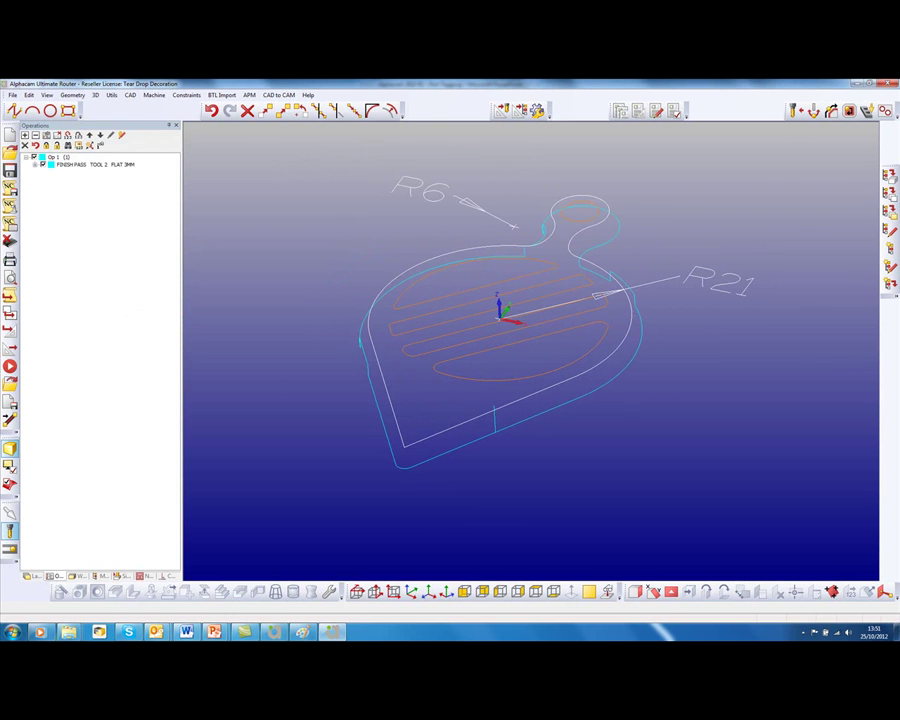
click(126, 577)
click(88, 139)
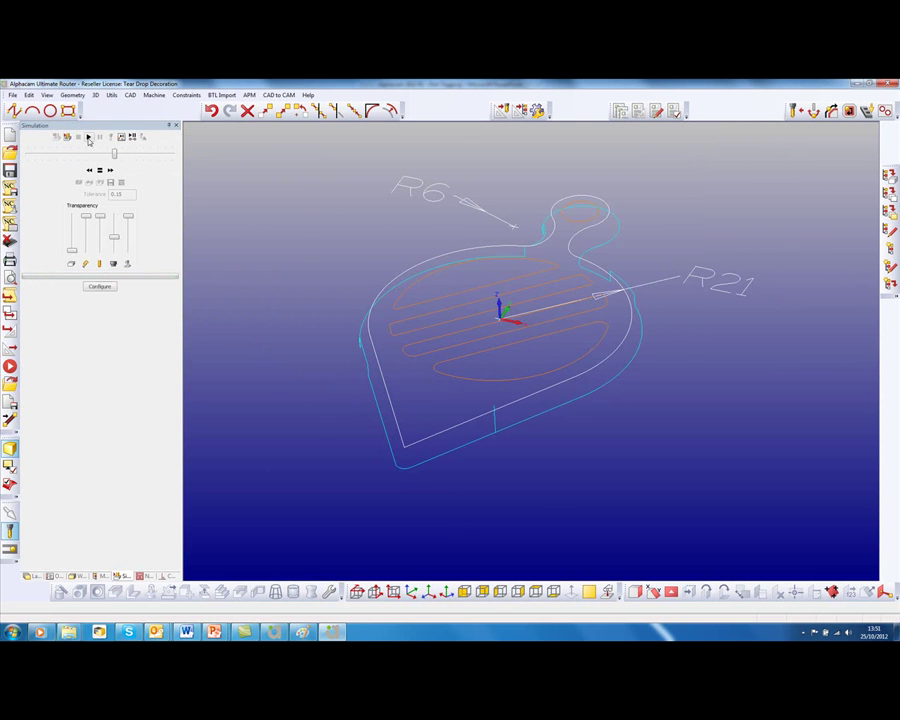
middle_drag(522, 273, 488, 230)
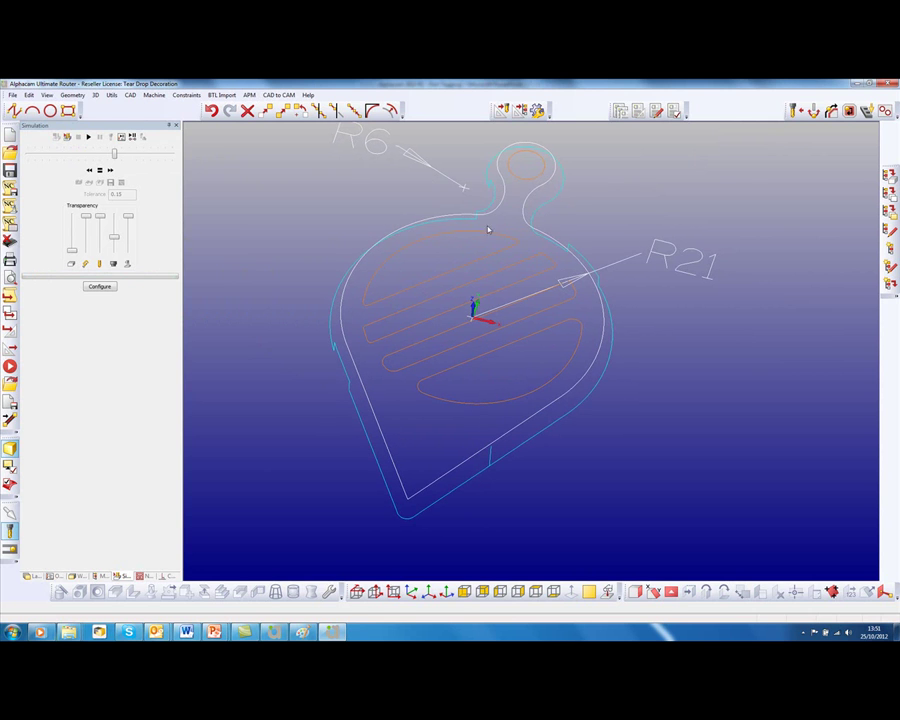
Change the FINISH PASS automatic support tags to a minimum arc radius of 3
click(57, 576)
right_click(82, 164)
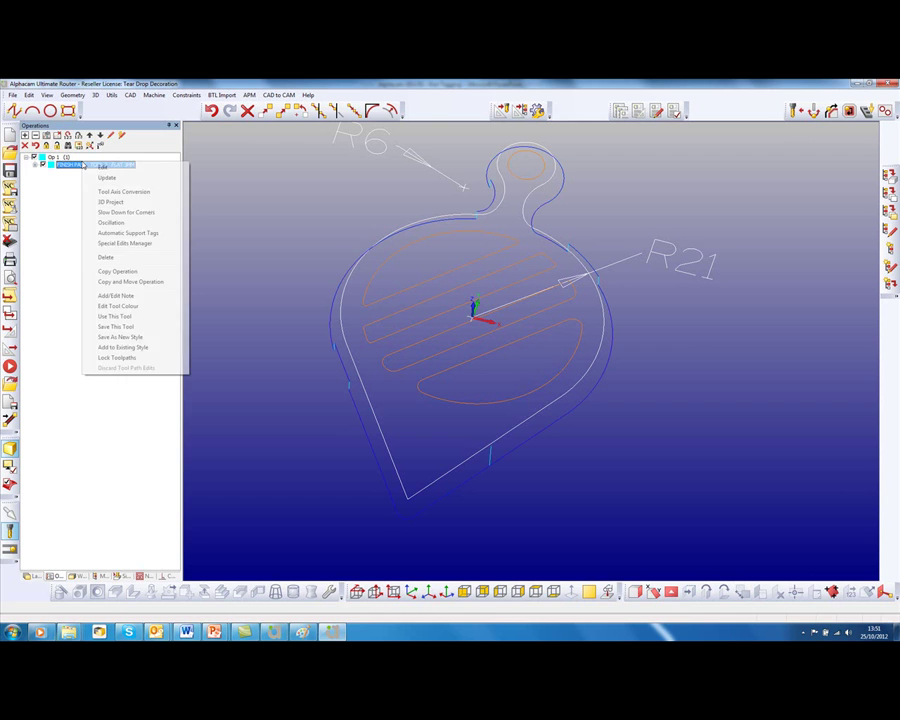
click(125, 233)
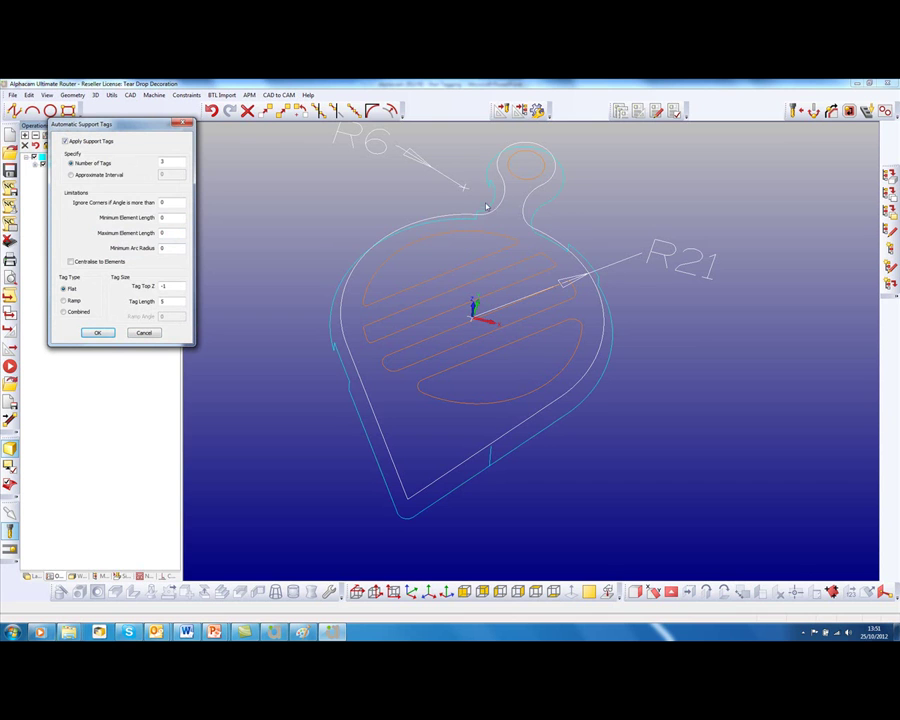
double_click(169, 246)
text(3)
click(98, 333)
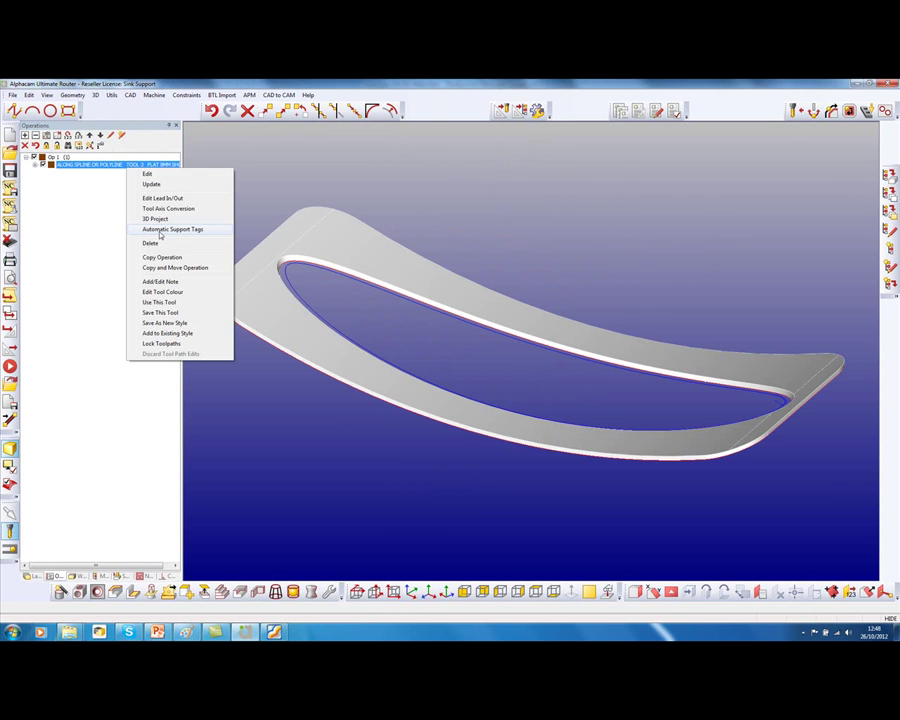
Turn on automatic support tags for the sink cut: 4 tags, tag height 5
click(212, 231)
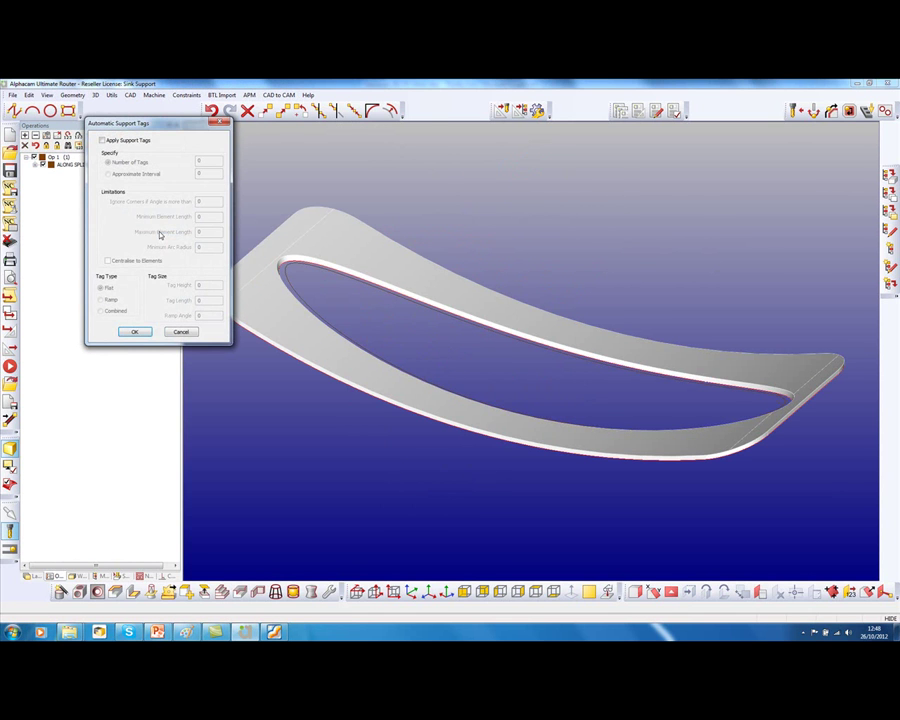
click(102, 140)
click(201, 161)
double_click(201, 161)
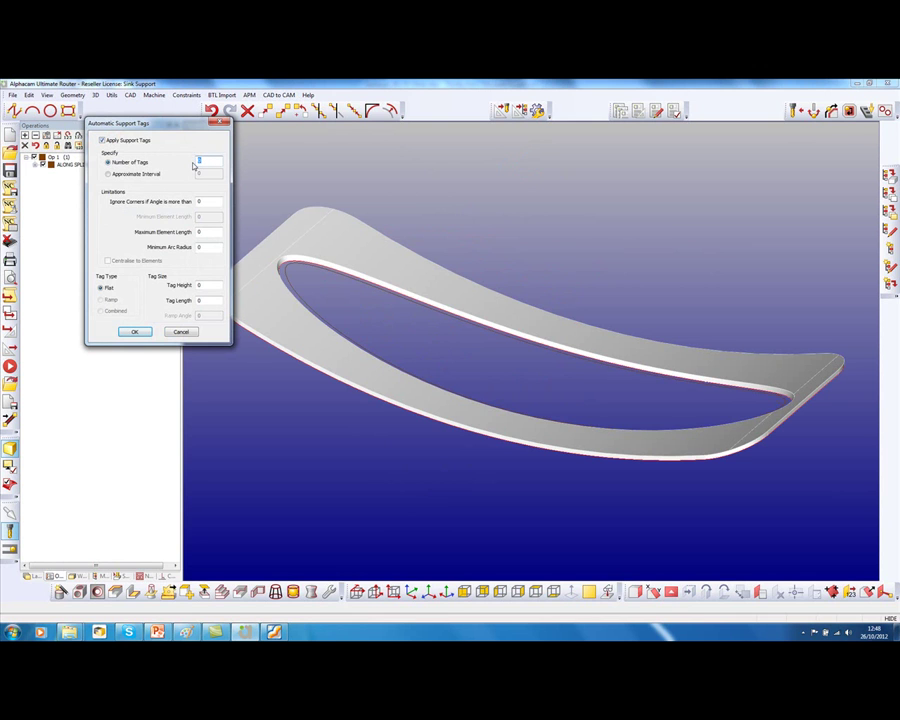
text(4)
double_click(198, 285)
text(5)
double_click(199, 300)
click(135, 332)
Run the solid simulation of the tagged sink cut at increased speed
click(10, 398)
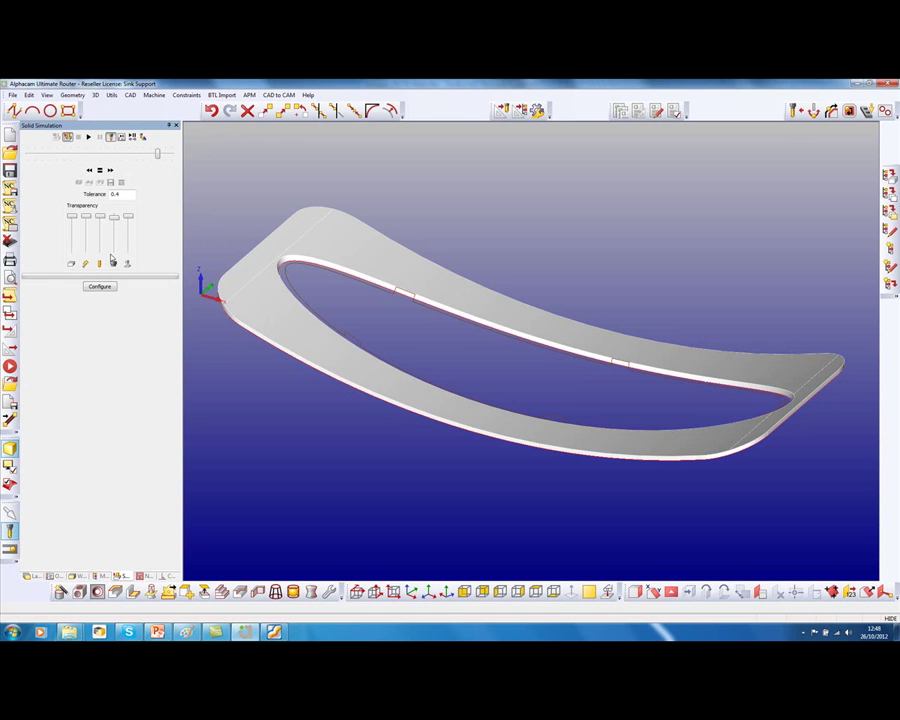
click(89, 138)
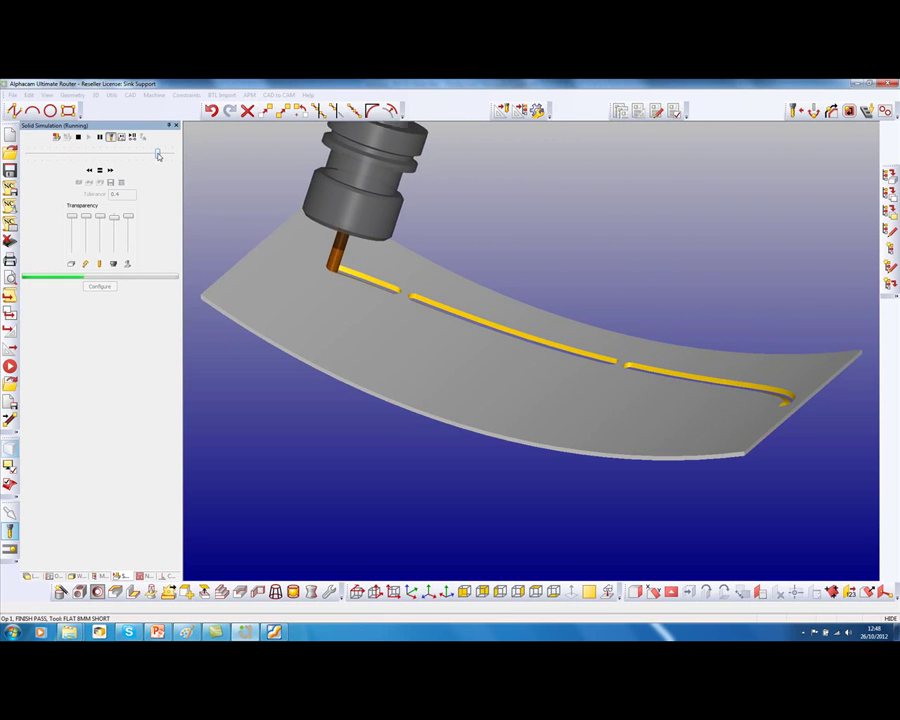
drag(157, 155, 171, 155)
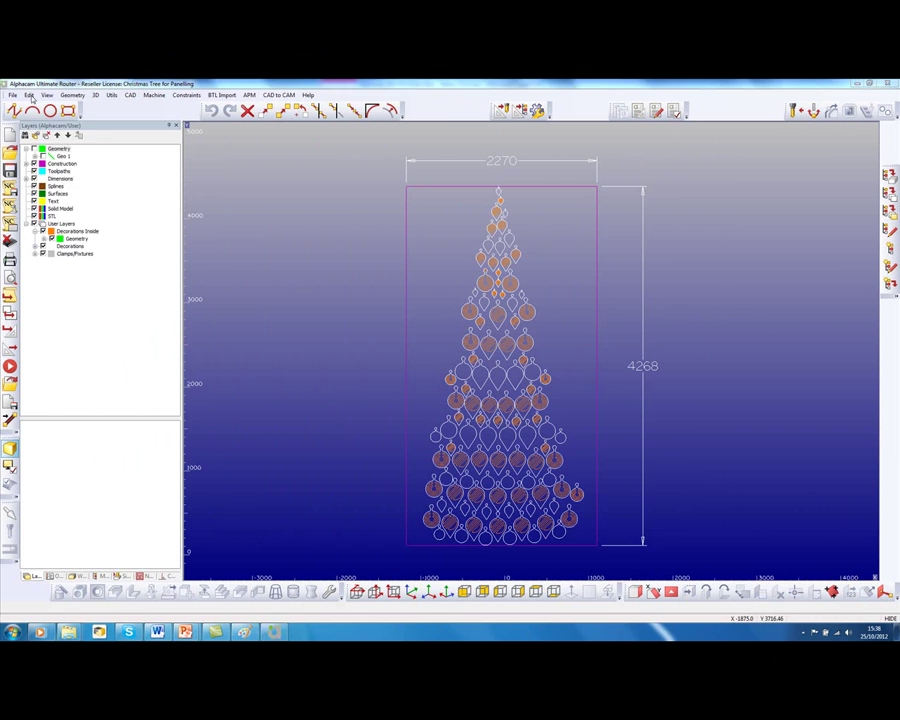
Bring up the Edit > Fabricate commands to reach Panelling for the Christmas tree
click(29, 95)
mouse_move(48, 185)
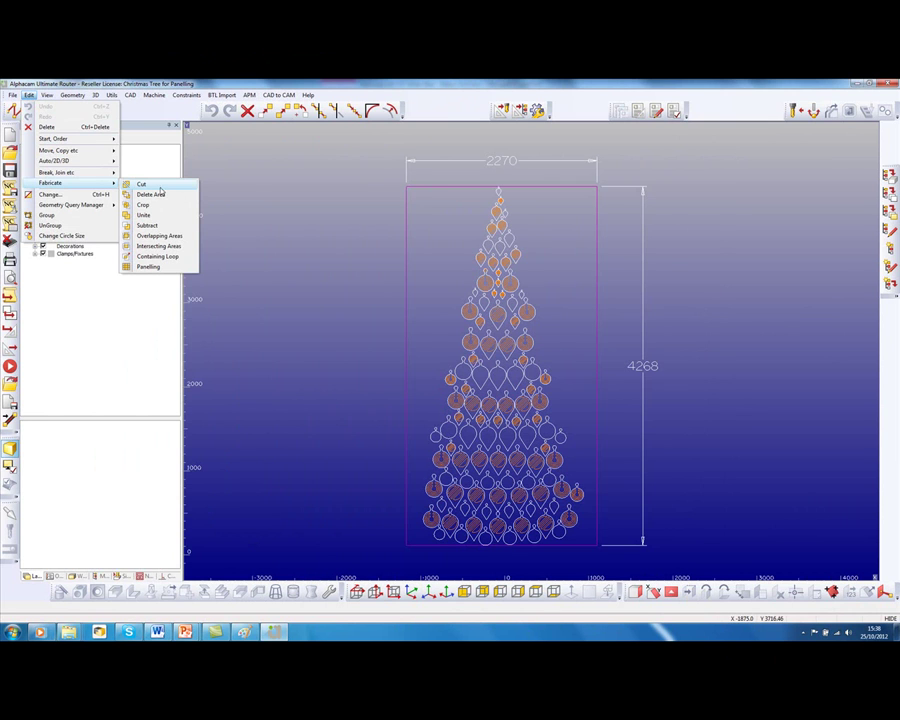
Select all of the tree's geometry for panelling with 2440 by 1220 panels
click(156, 267)
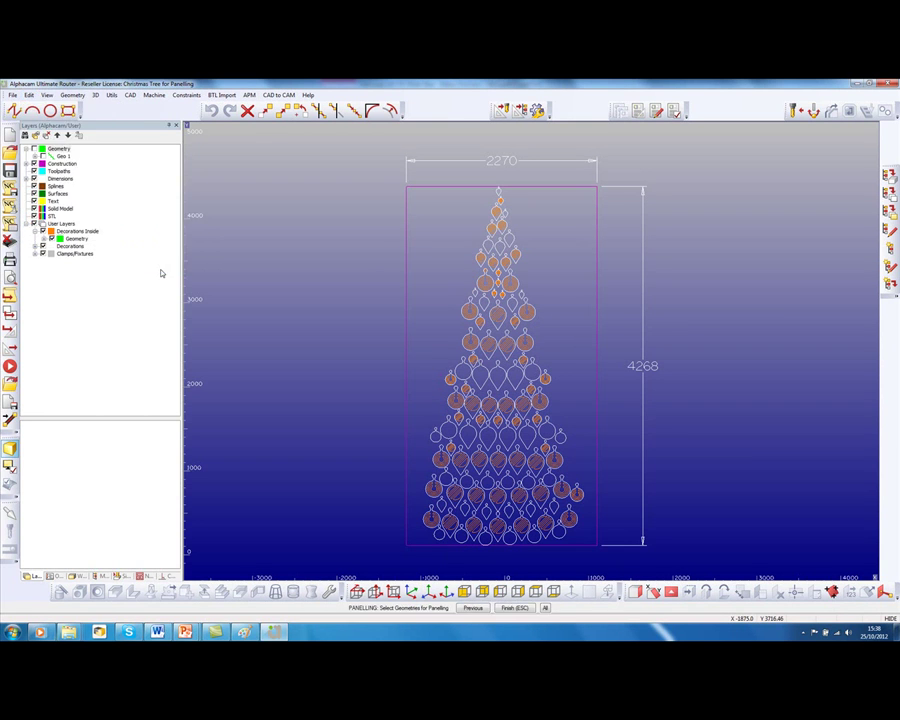
key(a)
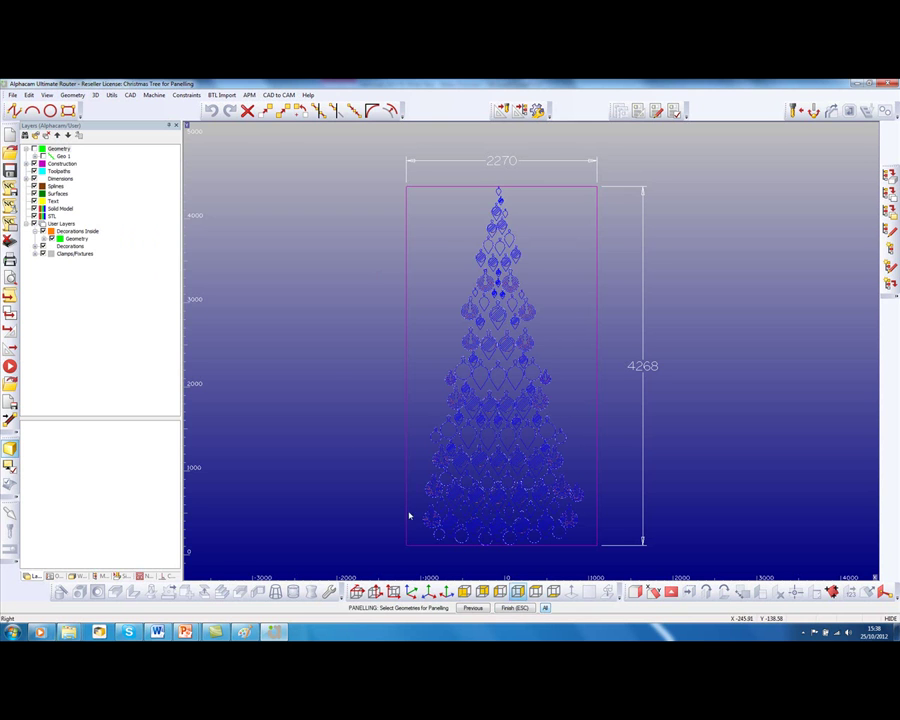
key(Escape)
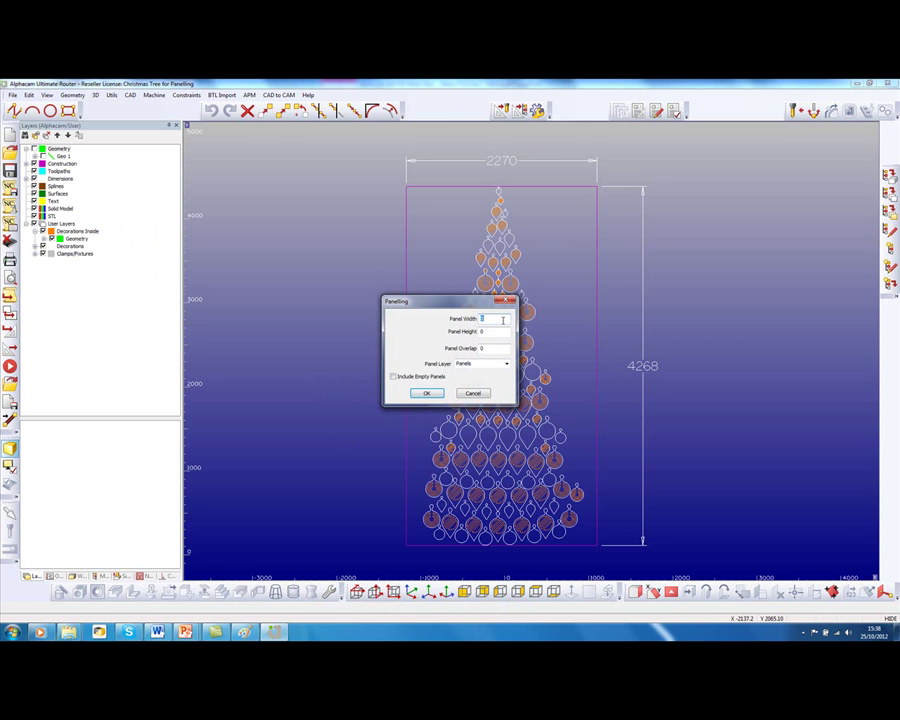
text(2440)
key(Tab)
text(1220)
click(426, 395)
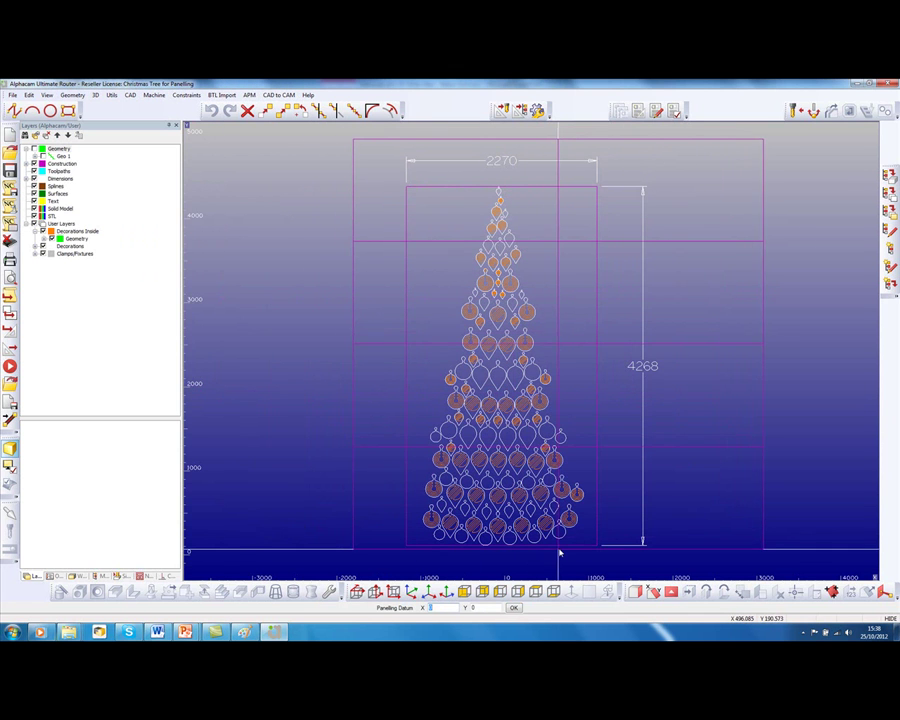
Enter the panel datum (X -1200) and create the four panels beside the tree
text(-1200)
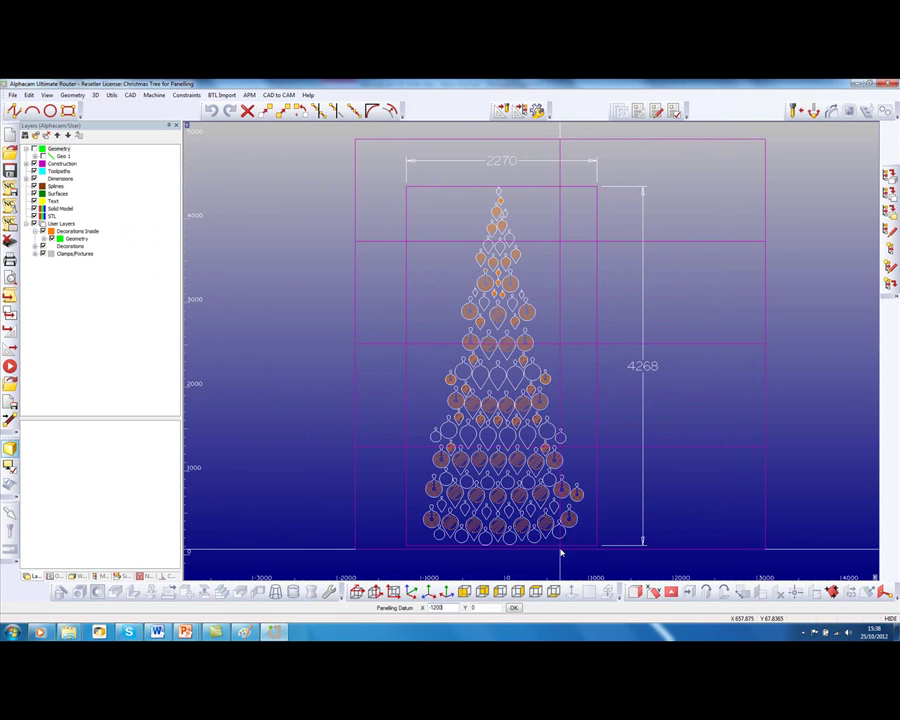
key(Tab)
text(200)
key(BackSpace)
key(BackSpace)
key(BackSpace)
key(BackSpace)
text(-3)
key(Return)
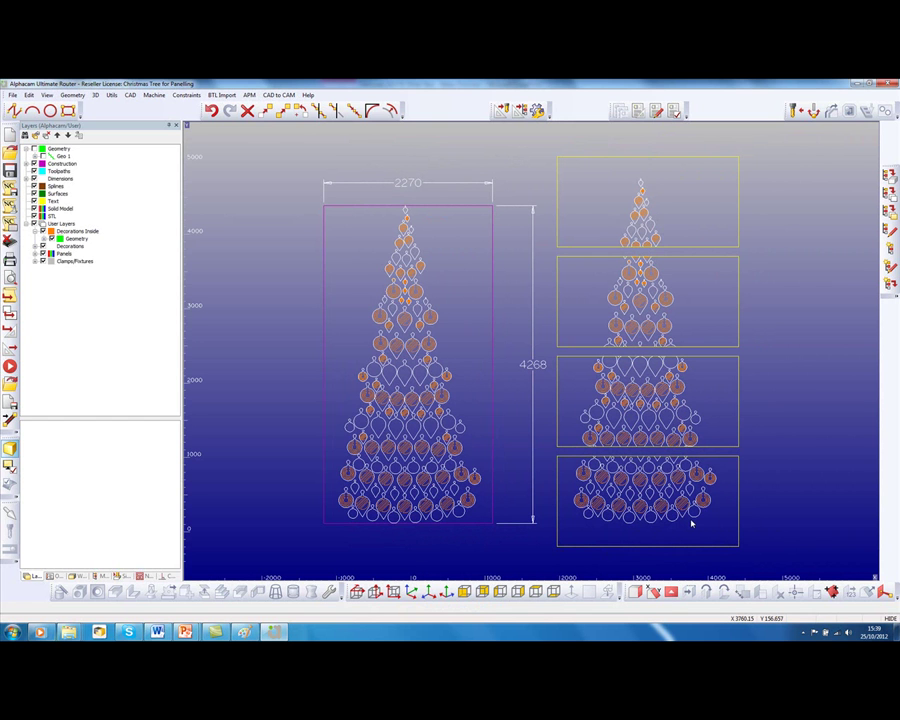
Zoom in and pick the clipped triangle fragments on the bottom panel for deletion
scroll(641, 464, up, 2)
scroll(638, 454, up, 2)
key(Delete)
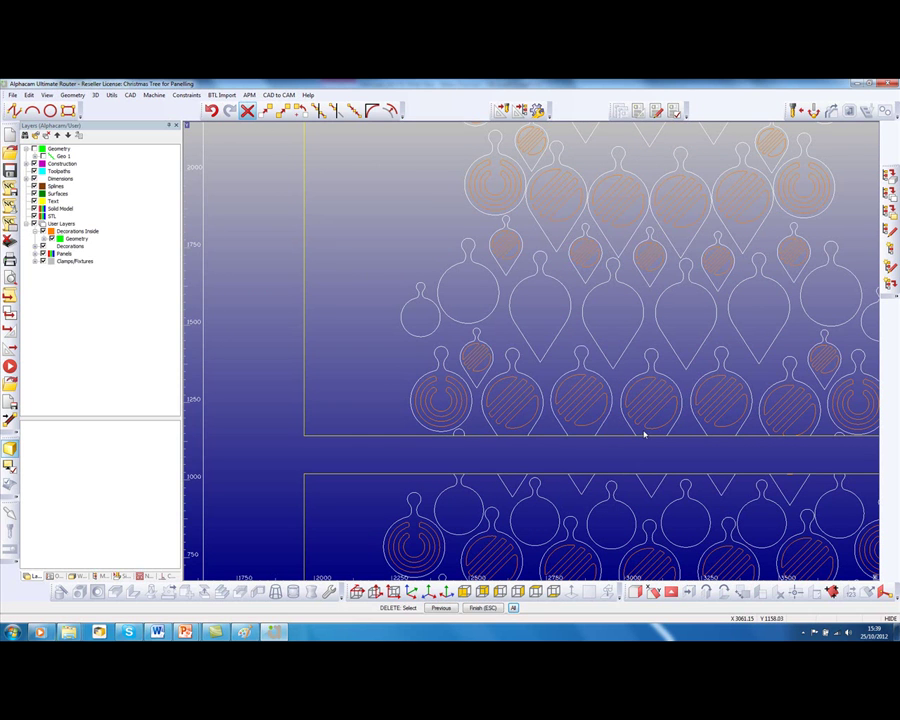
click(662, 484)
click(583, 481)
click(589, 460)
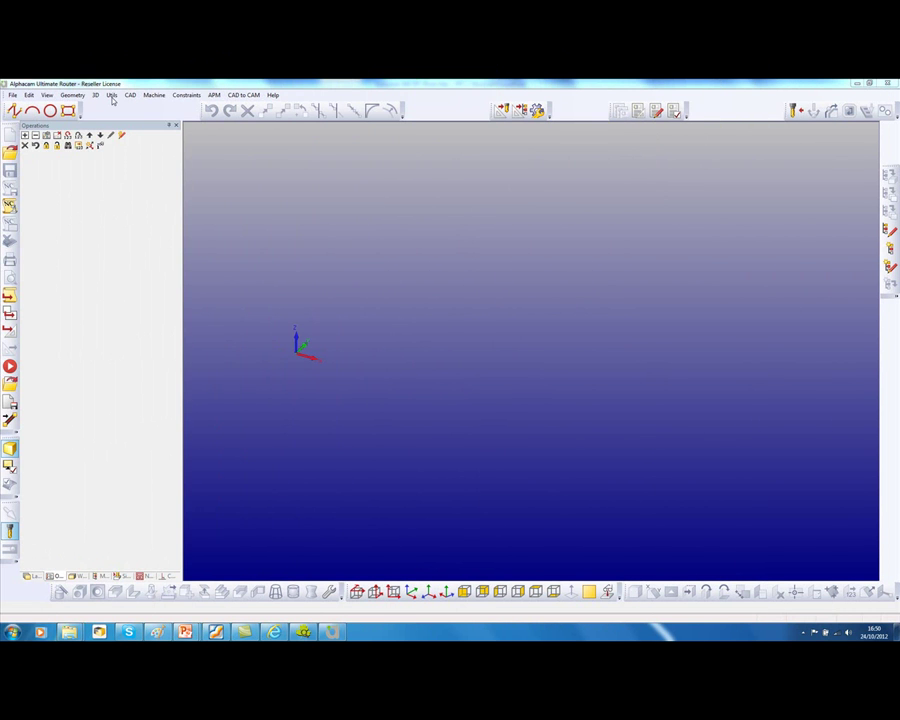
Enable the BTL_Import free add-in in Utils > Add-Ins
click(111, 95)
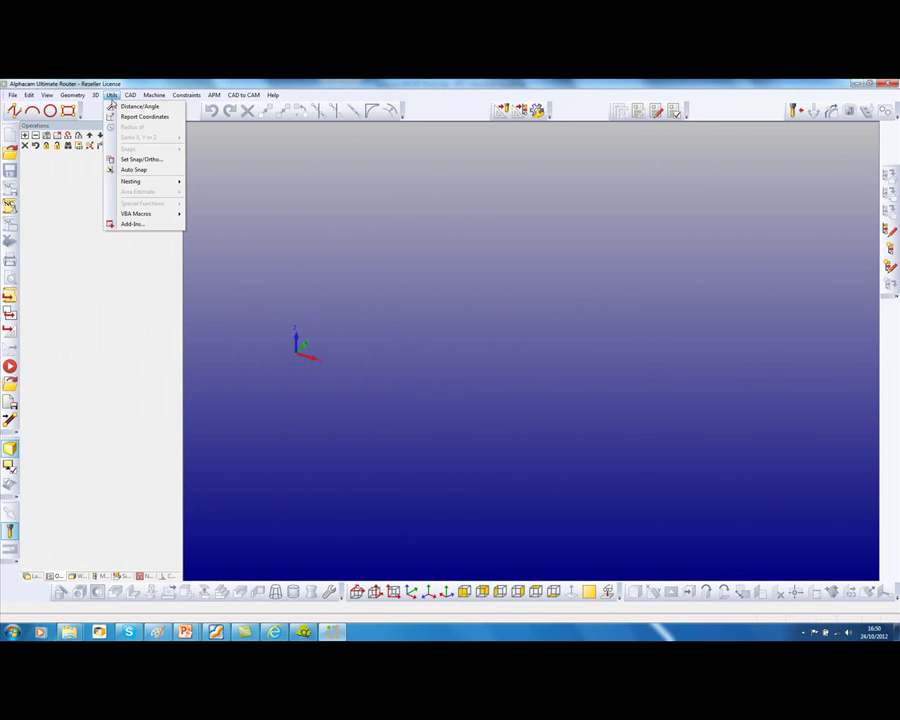
click(128, 224)
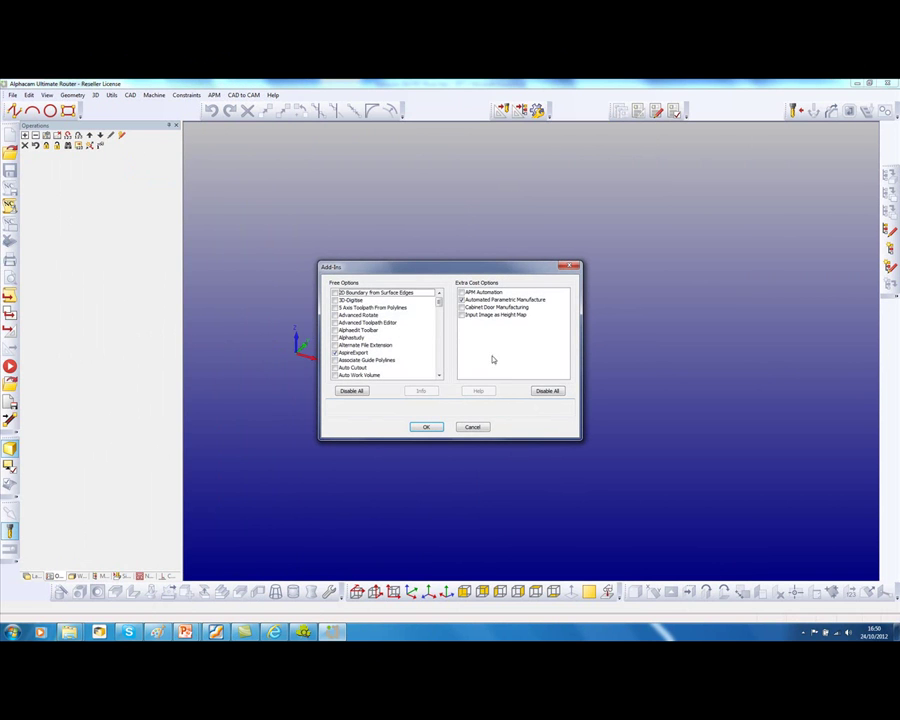
click(439, 314)
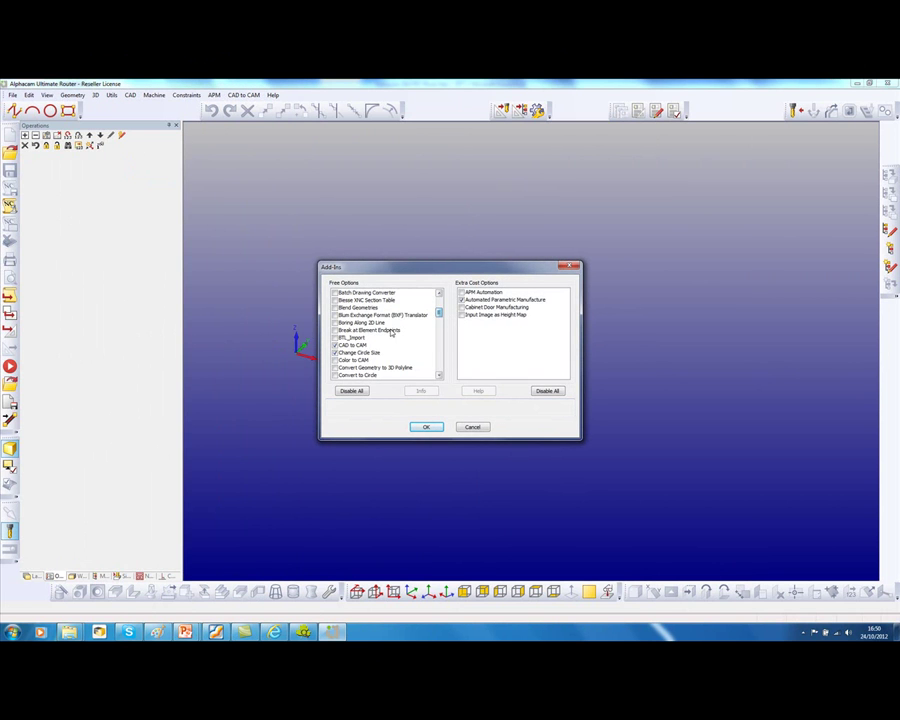
click(355, 337)
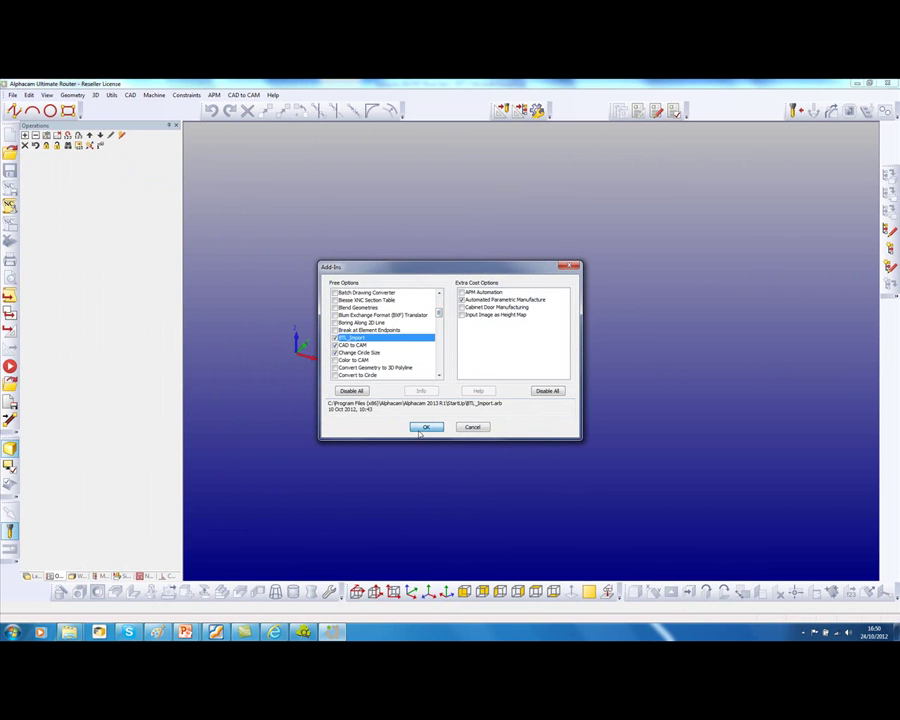
click(424, 427)
click(281, 95)
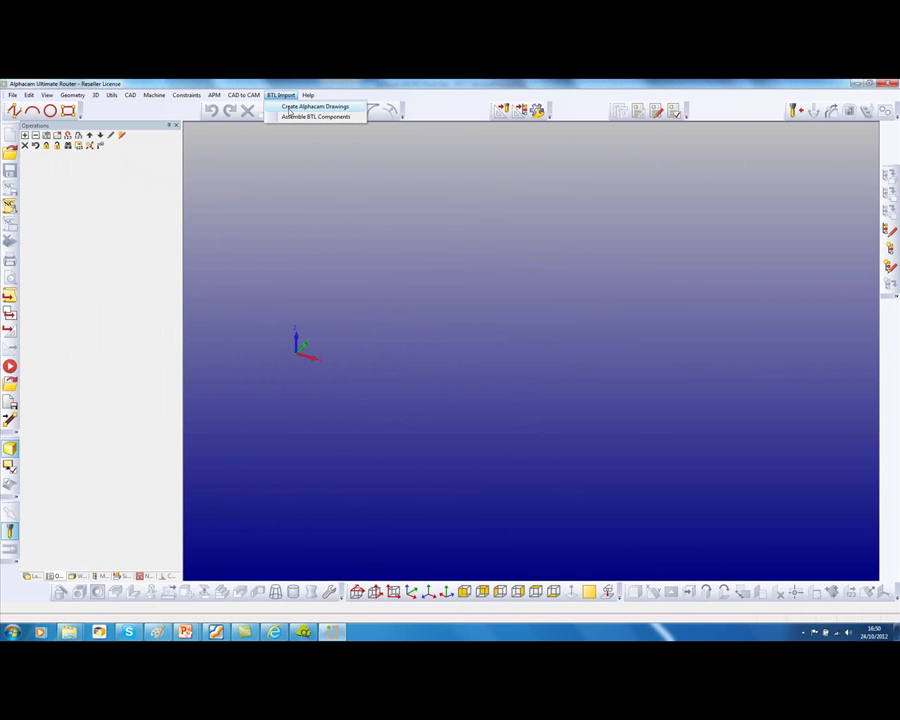
Create Alphacam drawings from complex roof example1 in the BTL folder
click(289, 107)
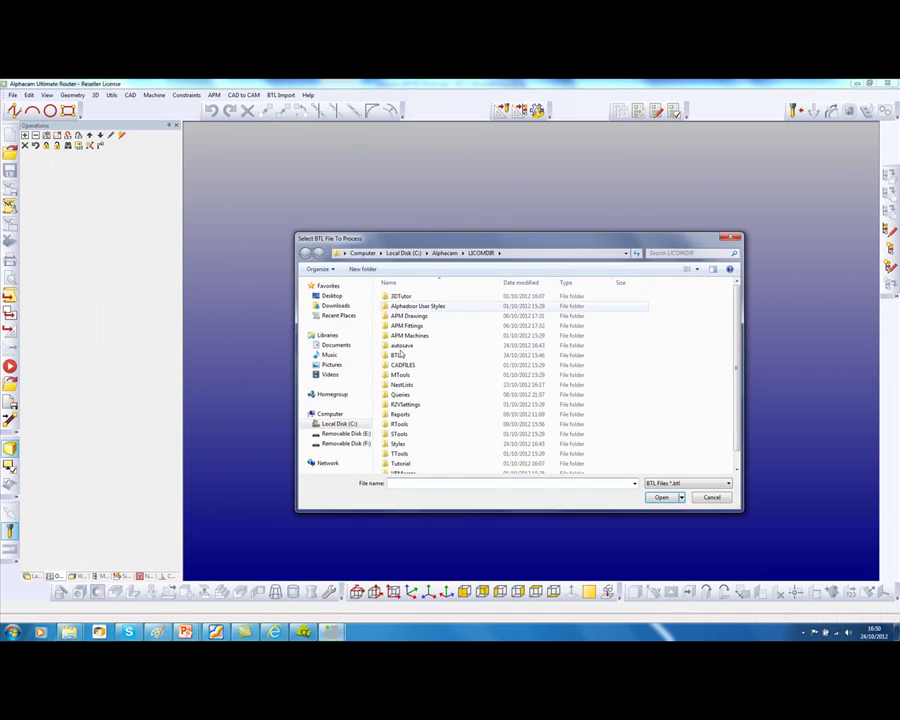
double_click(395, 356)
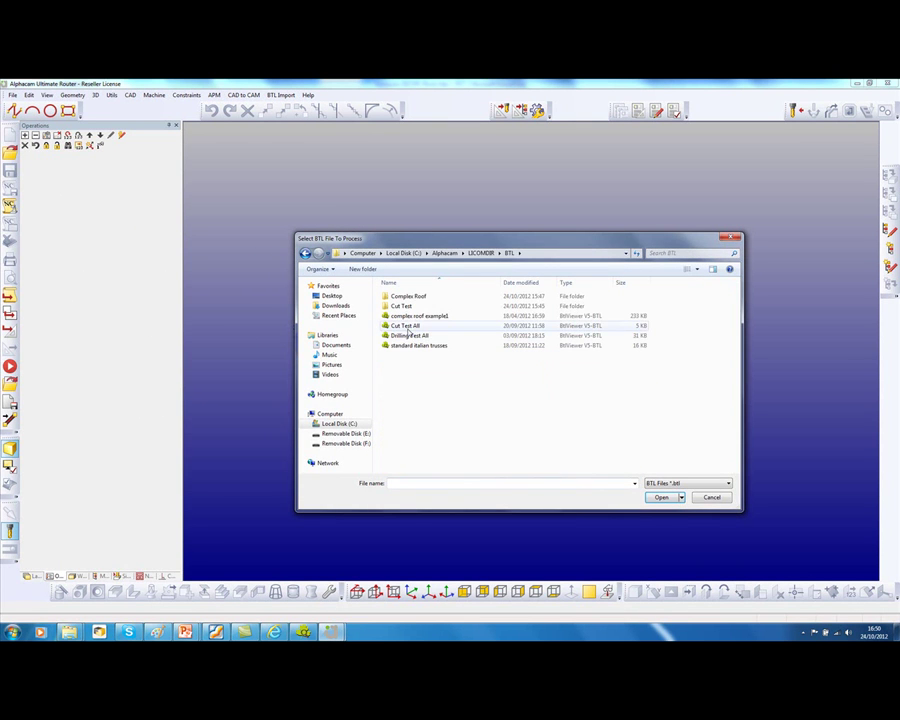
click(408, 316)
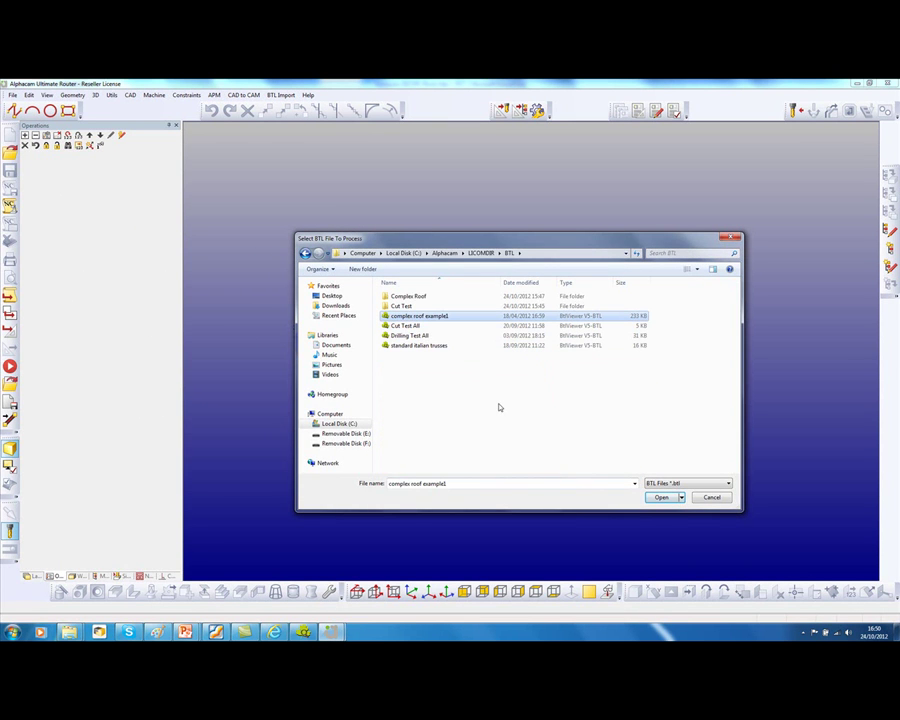
click(658, 499)
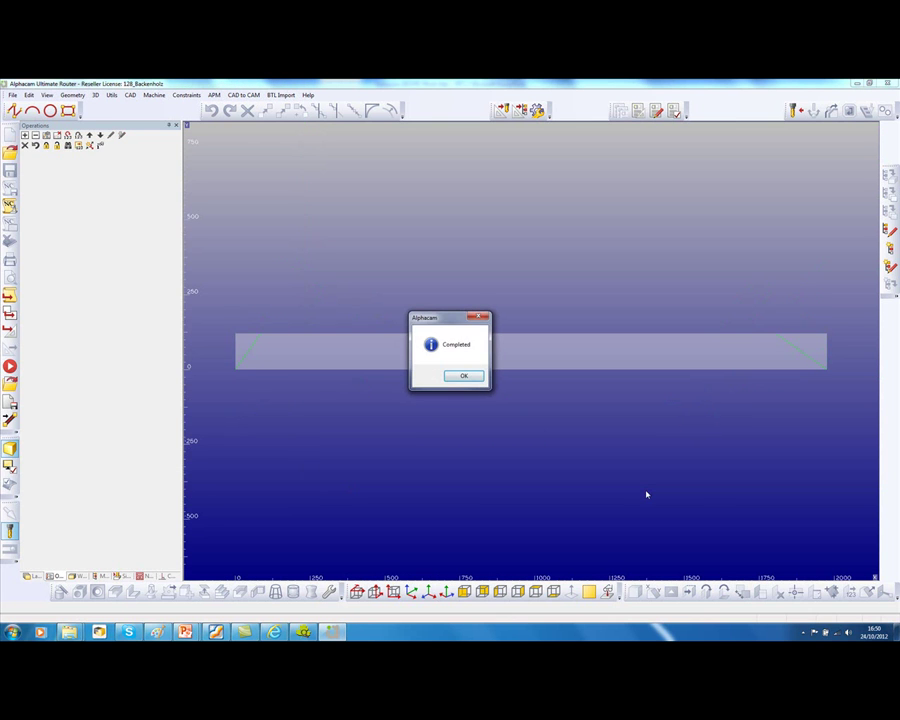
Open the generated 1_Hip rafter drawing after comparing it with 2_Hip rafter
click(463, 376)
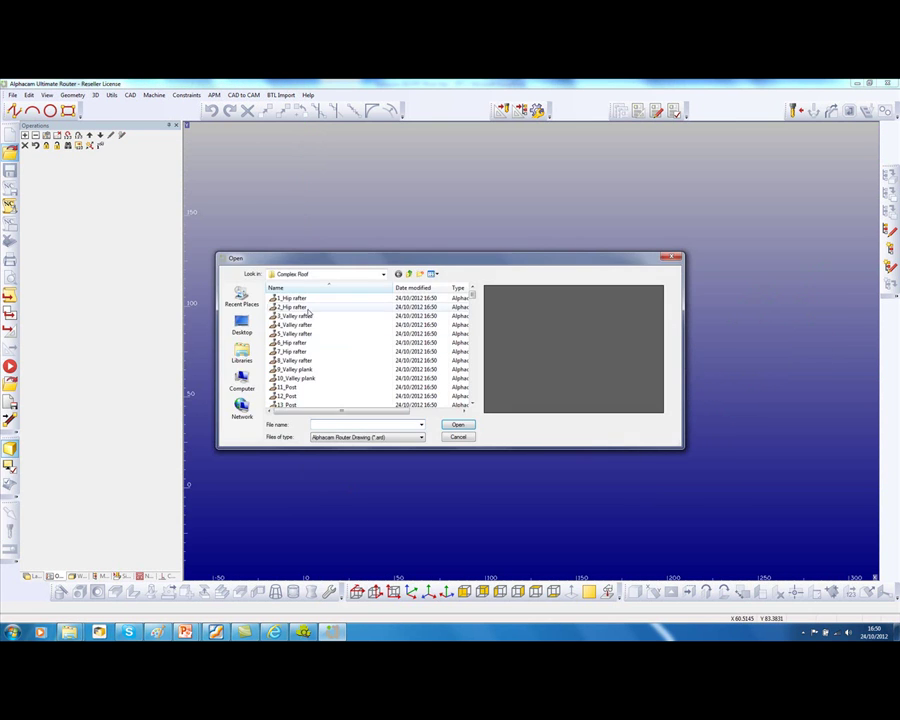
click(295, 298)
click(295, 307)
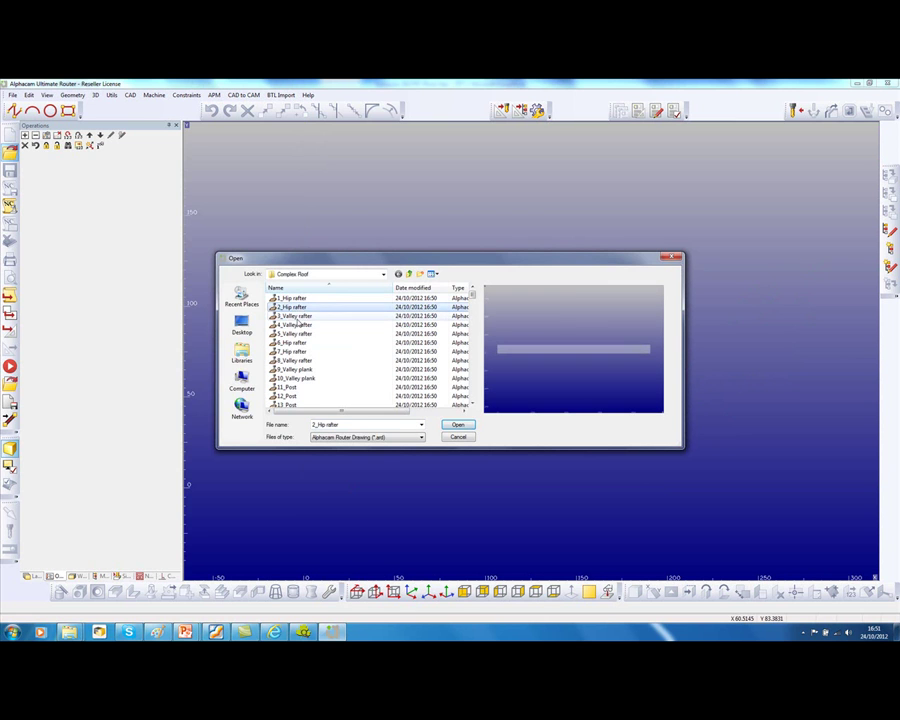
click(295, 298)
click(295, 307)
click(295, 298)
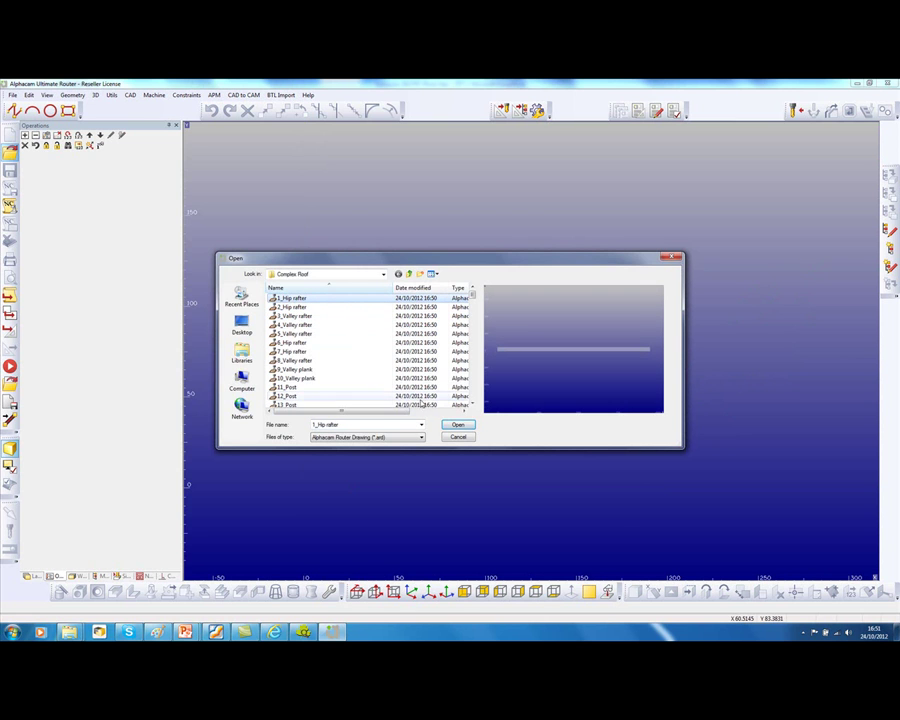
click(458, 425)
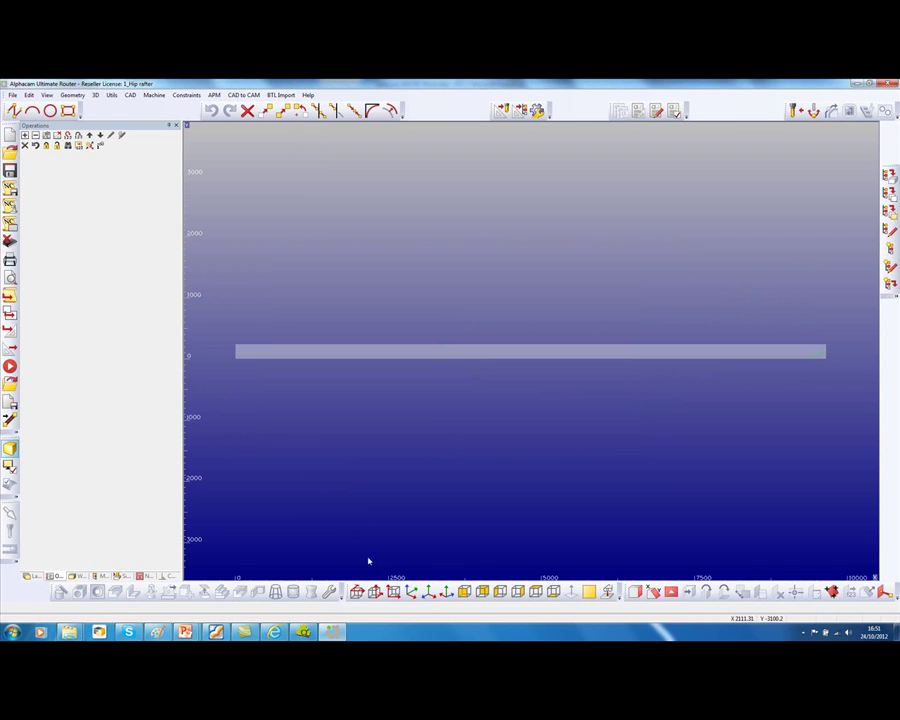
Show the rafter in isometric view, zoomed in and turned to its end face
click(411, 591)
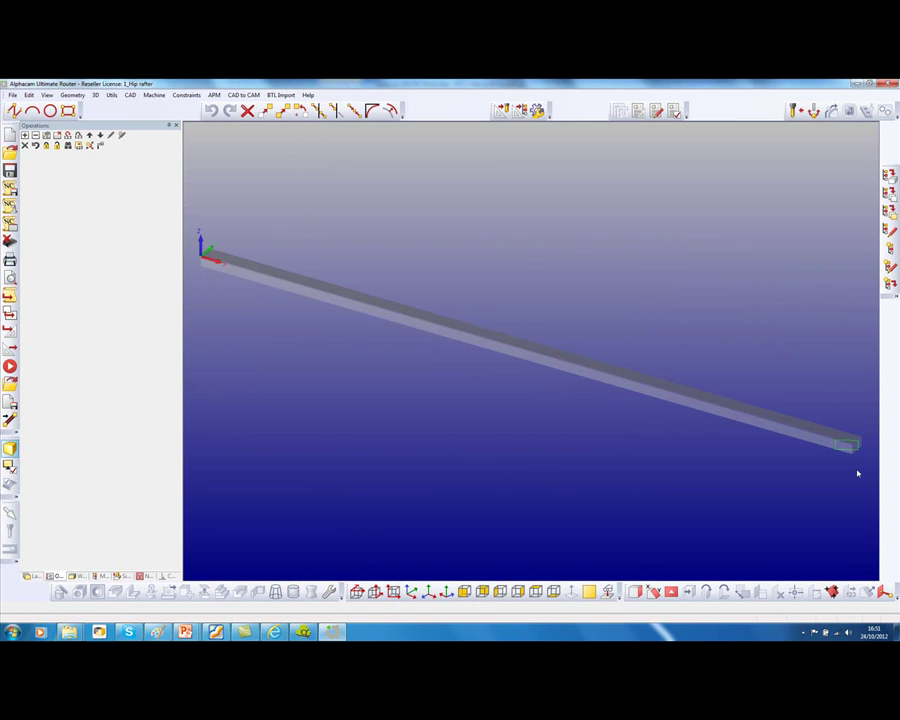
scroll(853, 468, up, 5)
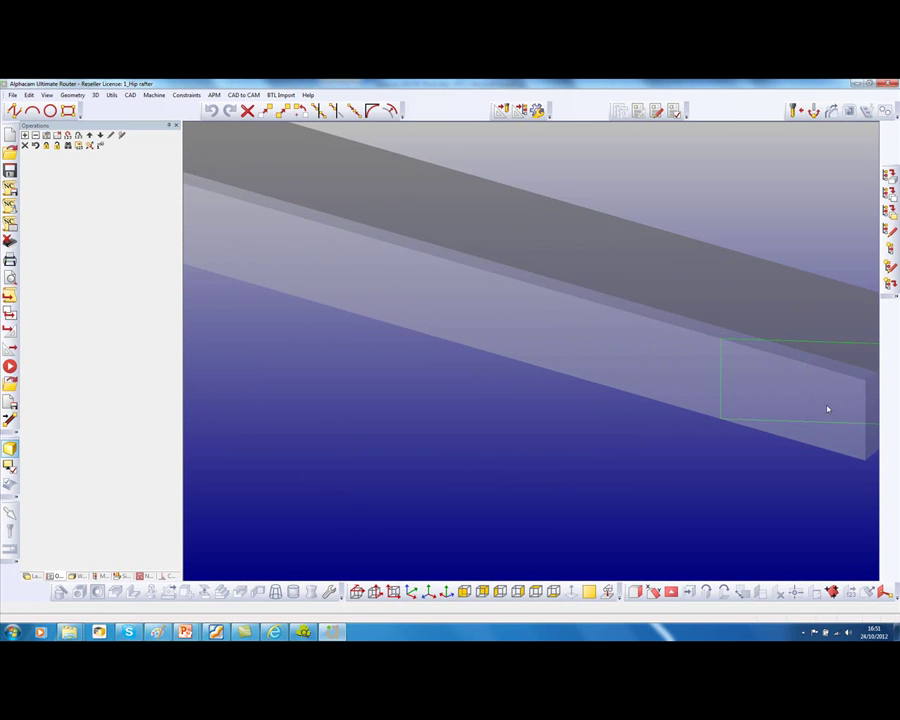
key(Left)
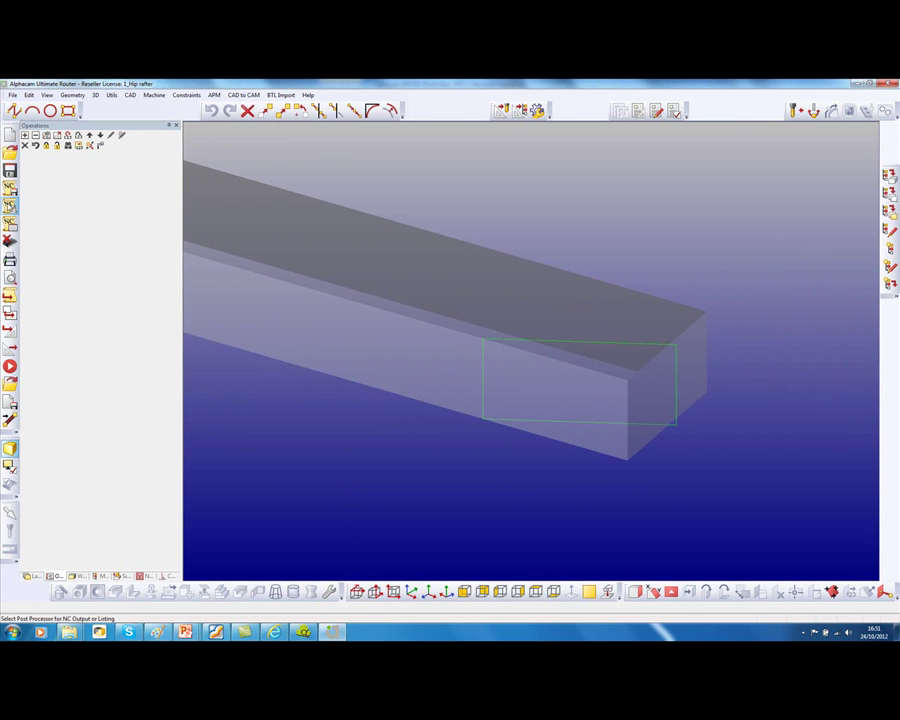
Apply the BTL Sawing machining style to its assigned BTL_Process_010 layer
click(33, 576)
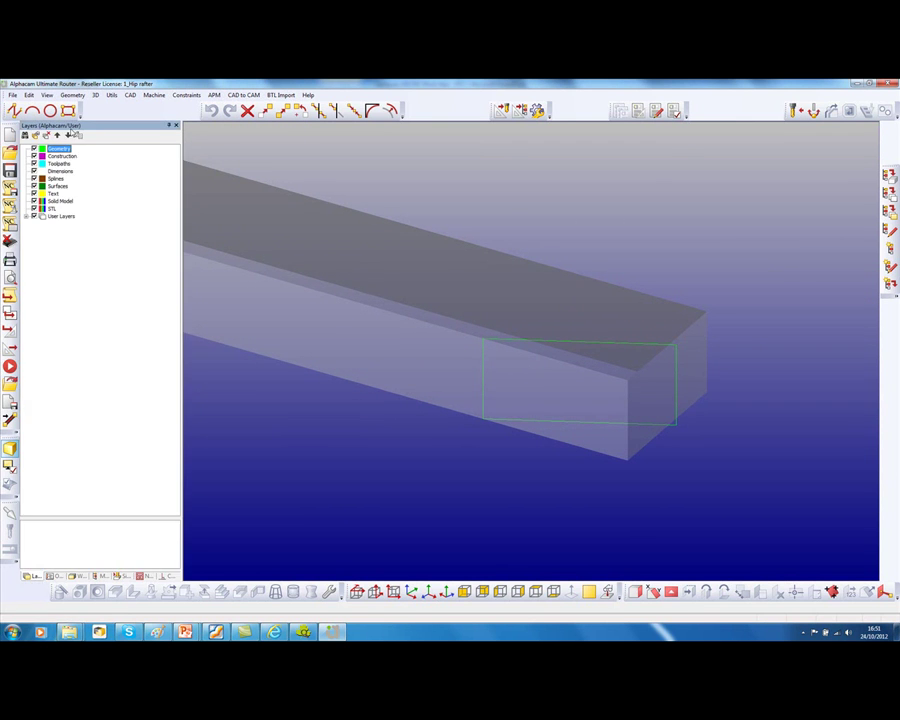
click(26, 216)
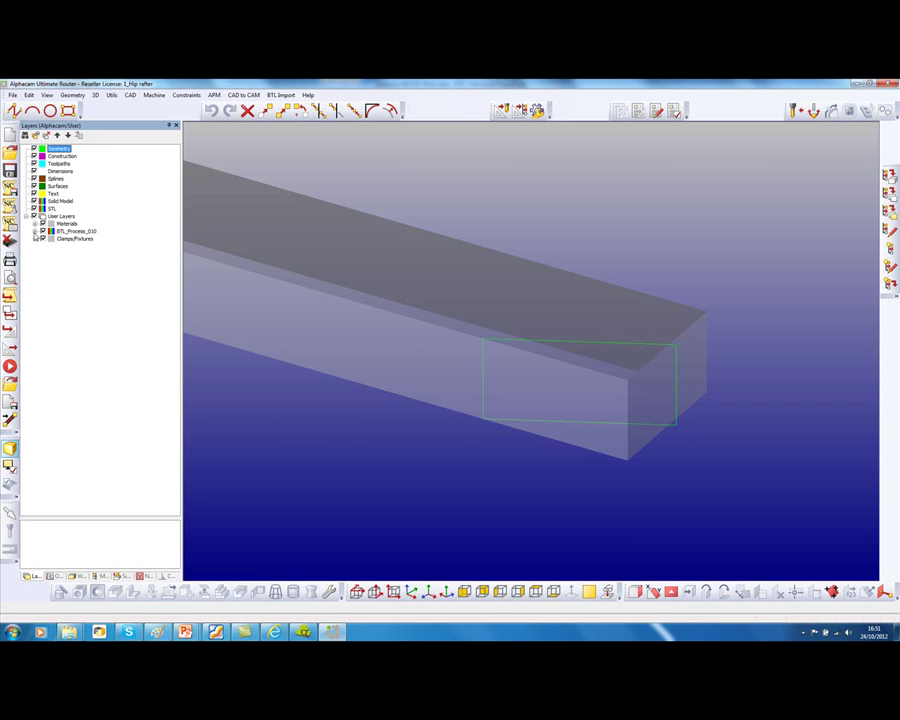
click(35, 231)
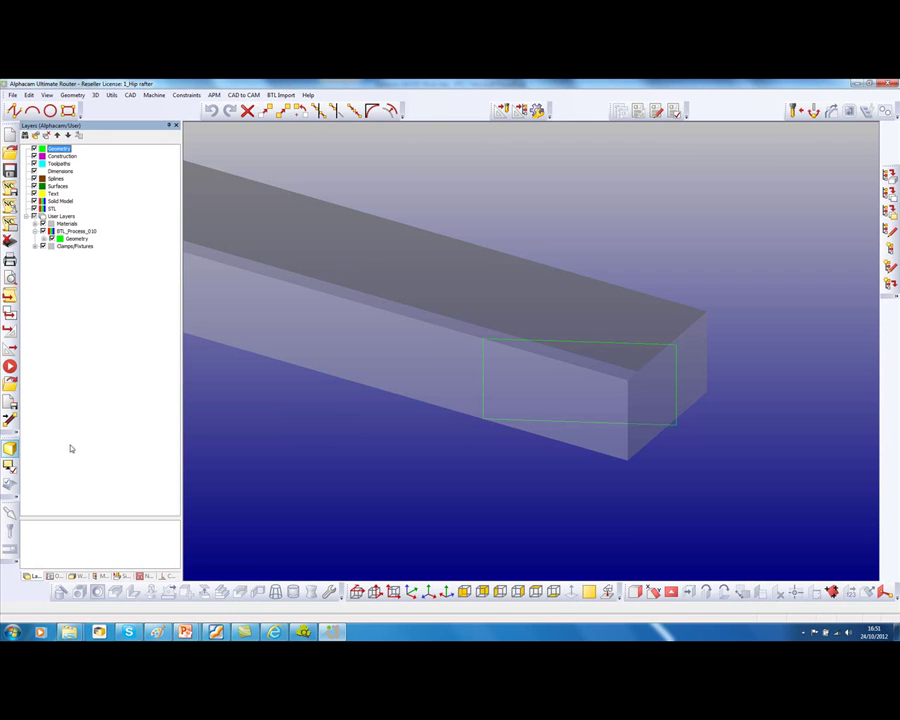
click(96, 577)
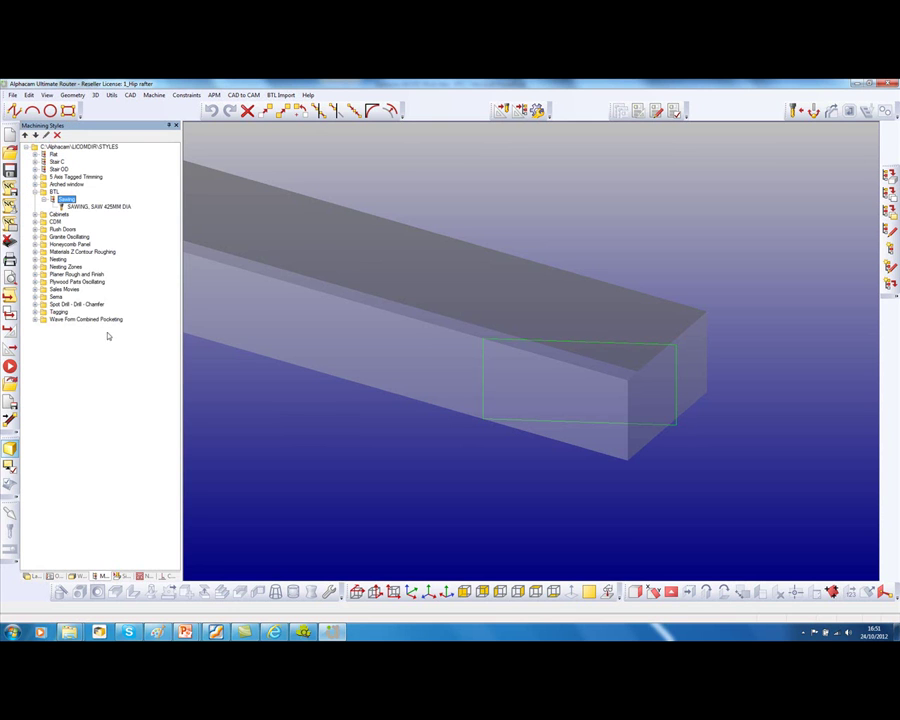
right_click(67, 200)
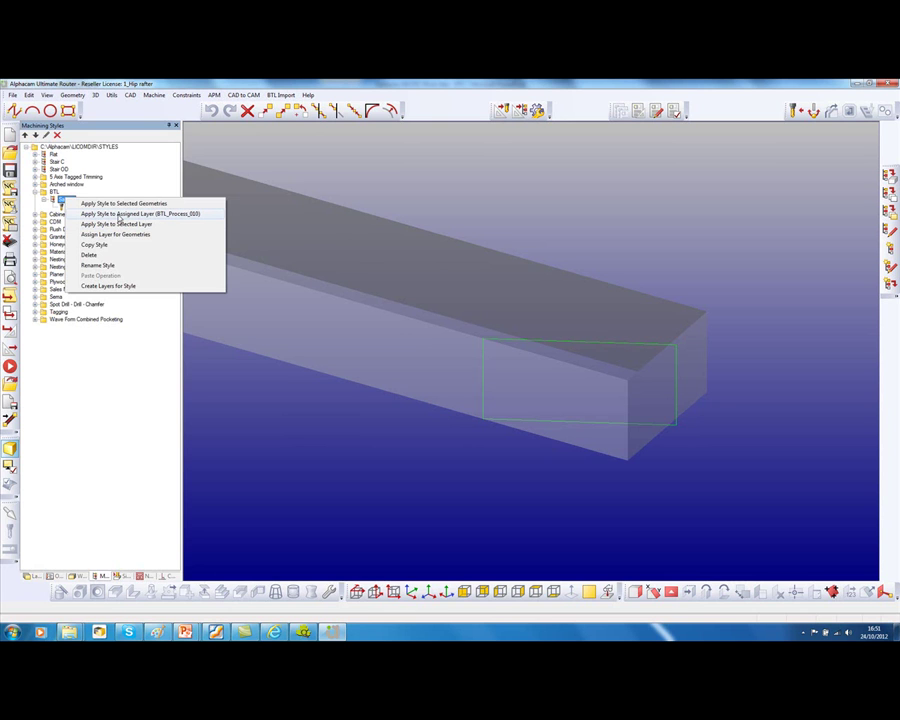
click(118, 214)
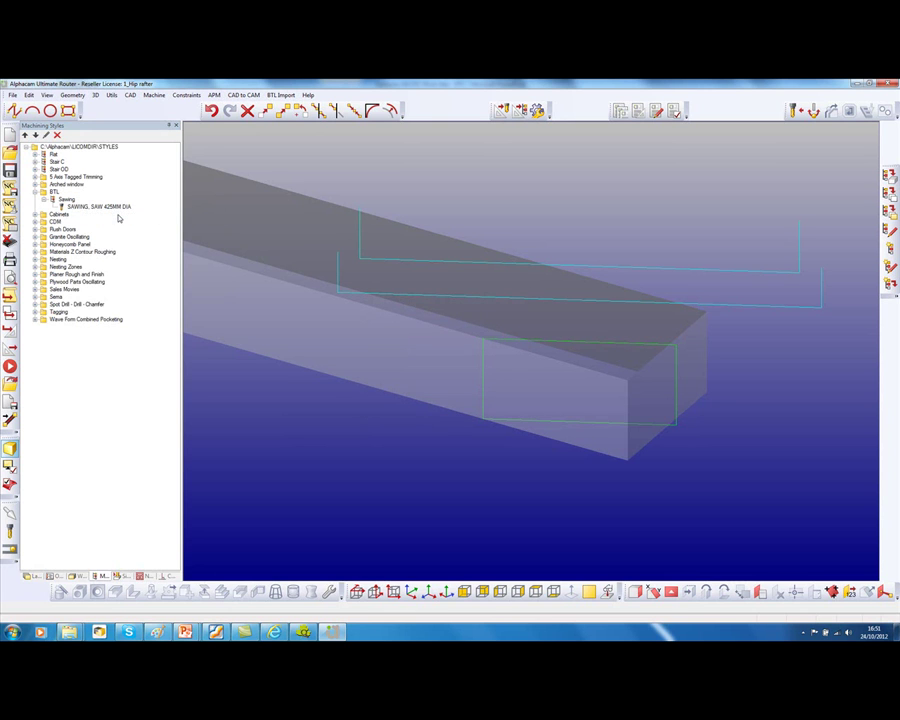
Simulate the sawing toolpath cut by the 425MM saw on the hip rafter
click(120, 576)
click(88, 138)
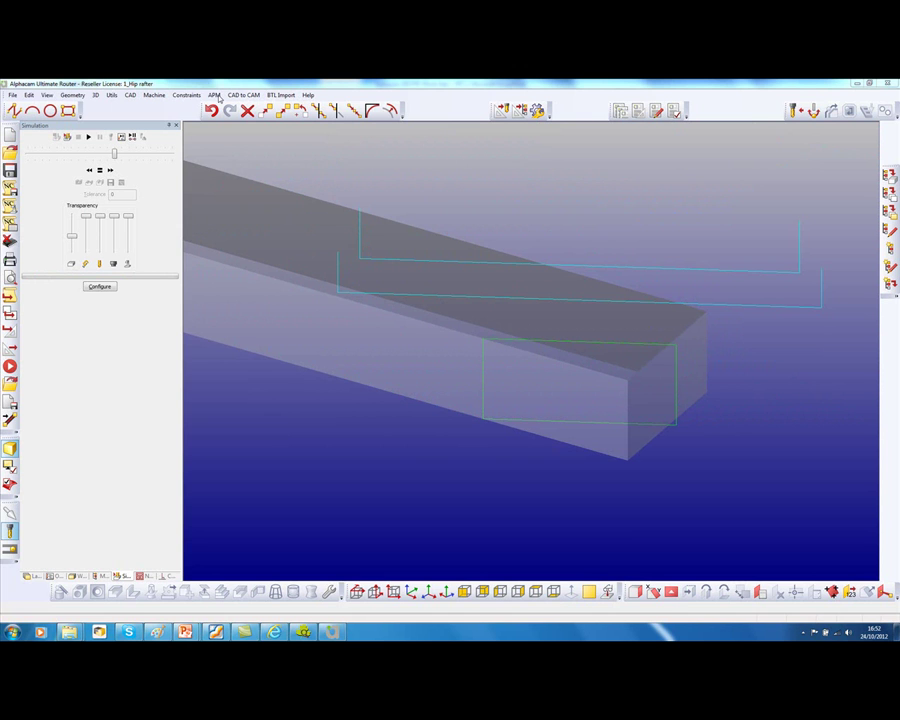
click(281, 95)
Assemble the BTL components from LICOMDIR > BTL > Complex Roof into the full roof
click(285, 117)
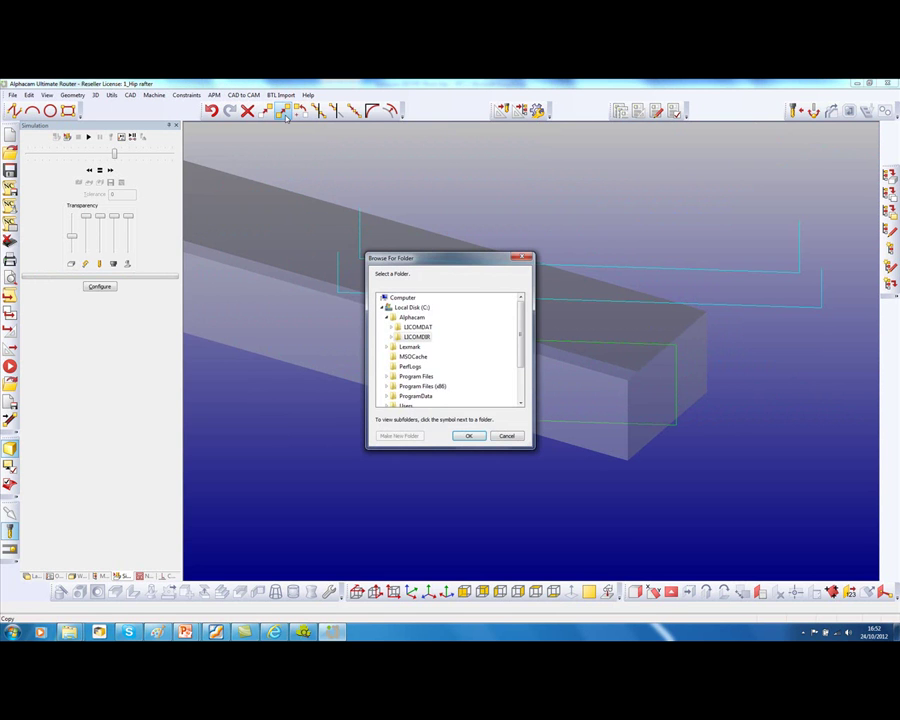
double_click(432, 339)
scroll(440, 341, down, 2)
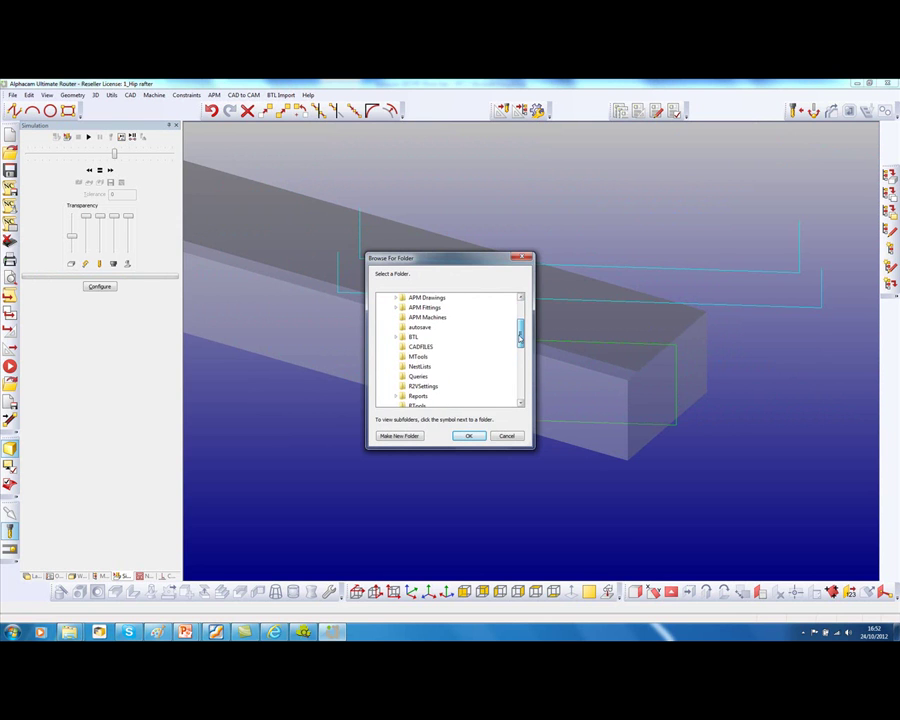
double_click(418, 337)
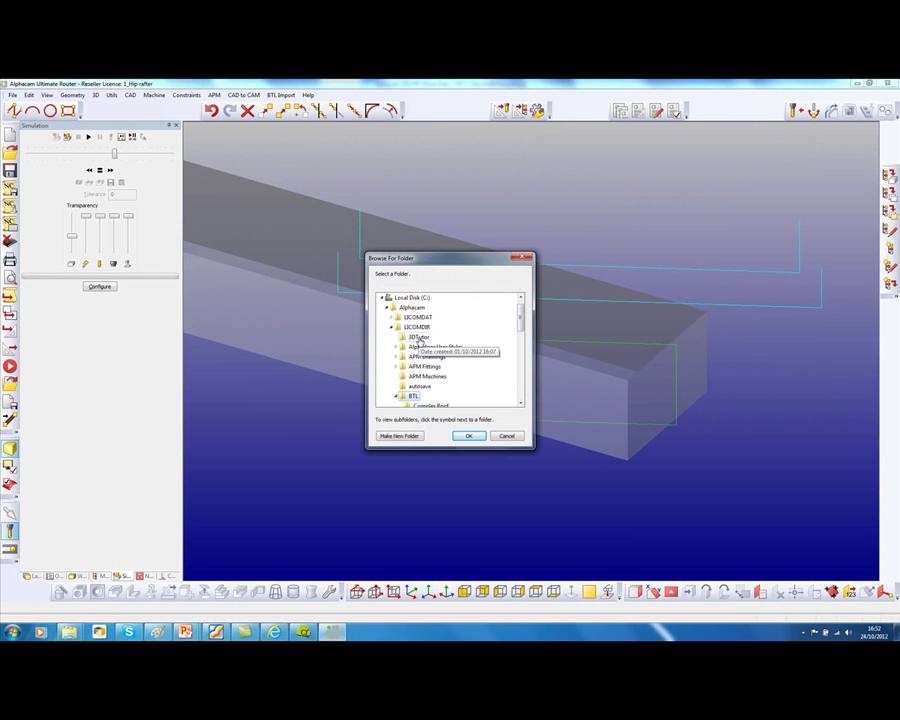
click(432, 404)
click(468, 436)
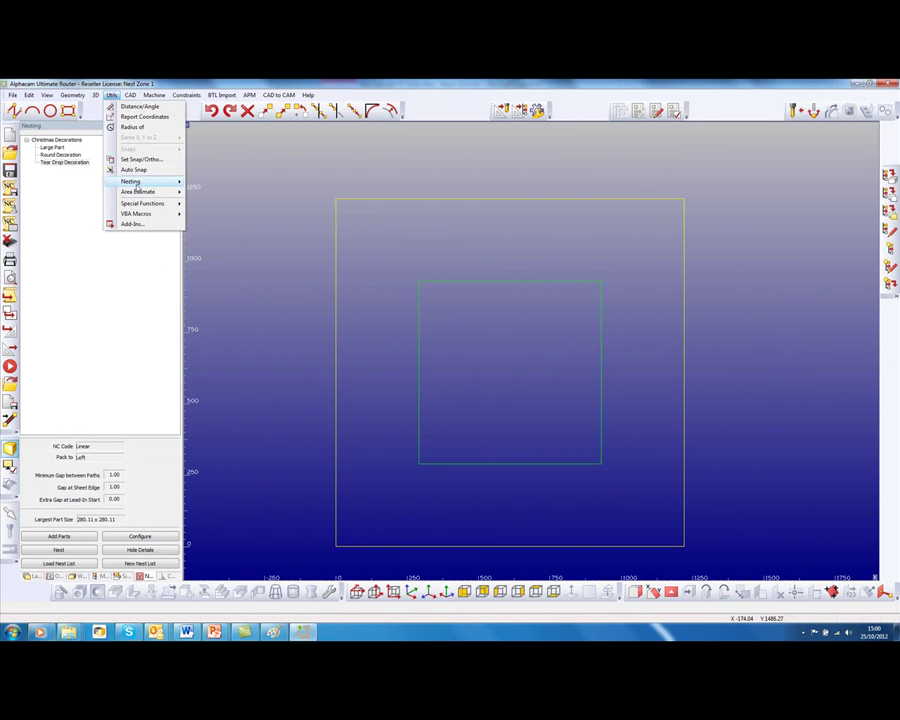
Define the nesting sheet, marking its inner square as a small-parts zone
mouse_move(170, 181)
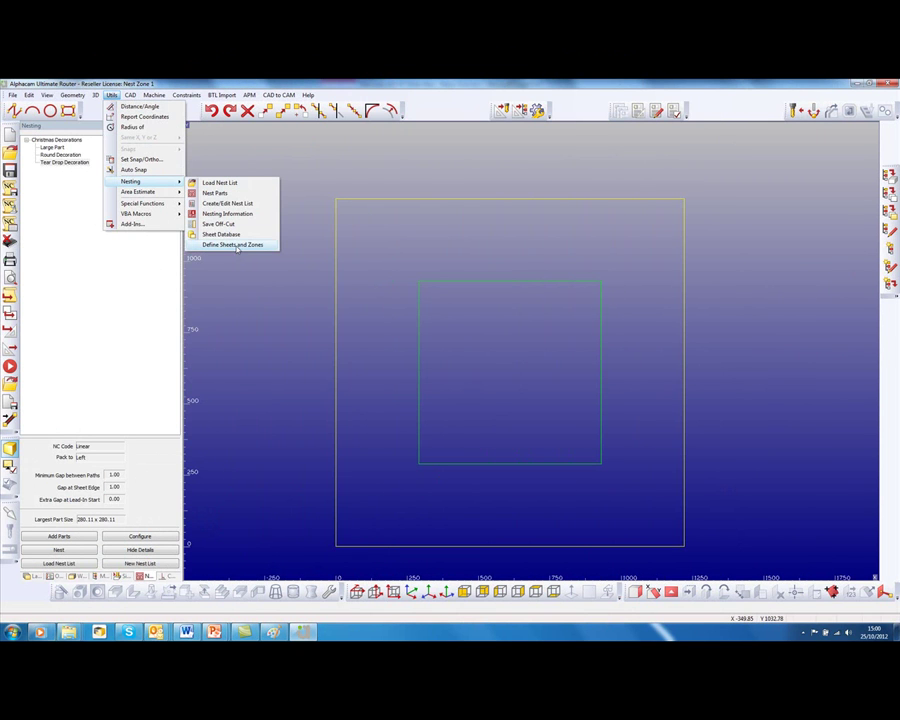
click(232, 244)
click(337, 290)
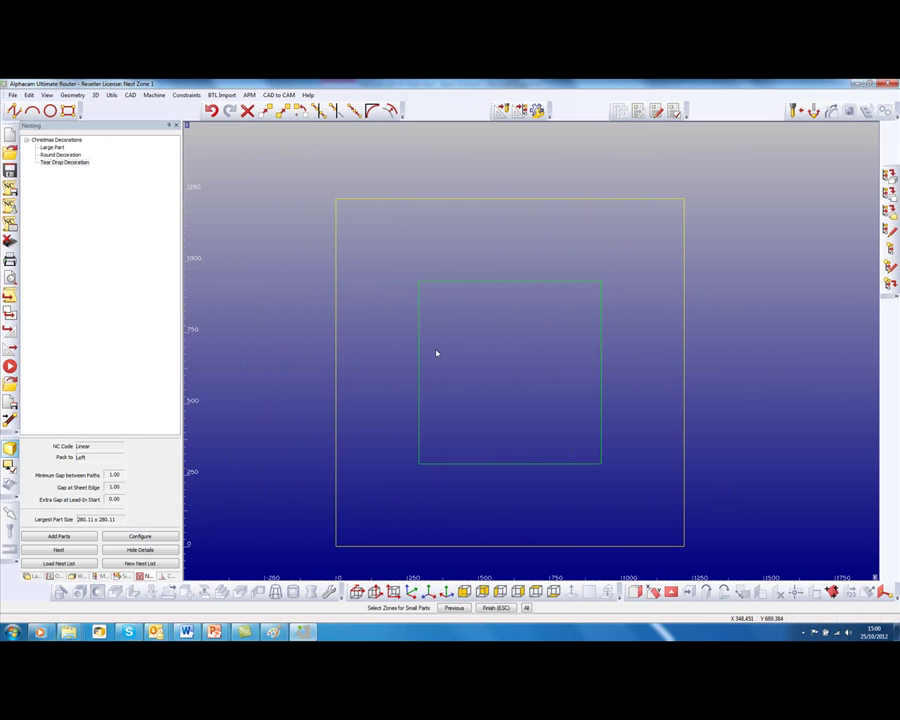
click(422, 358)
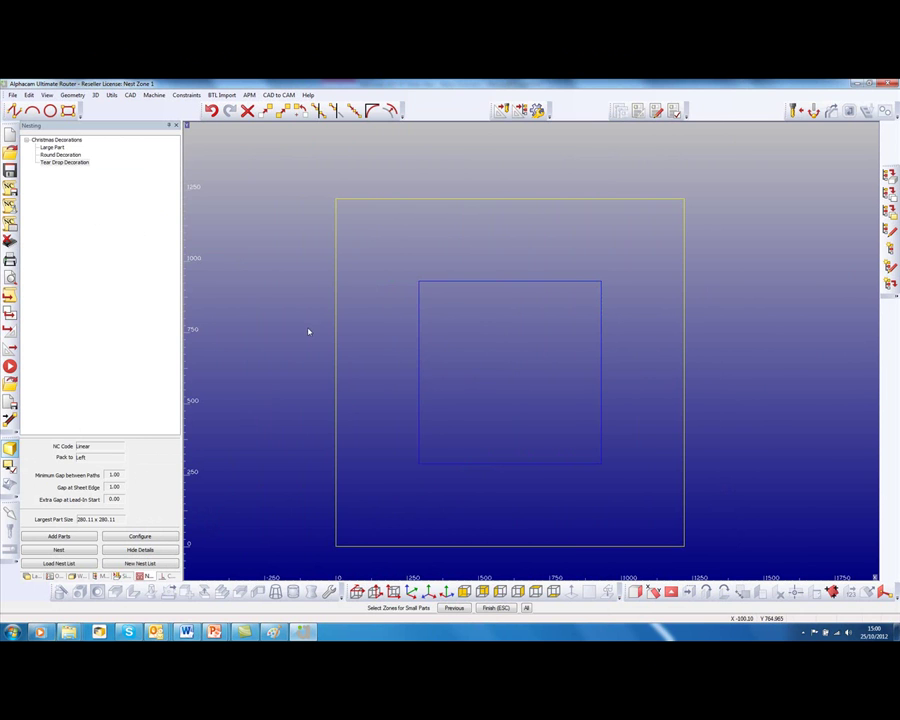
key(Escape)
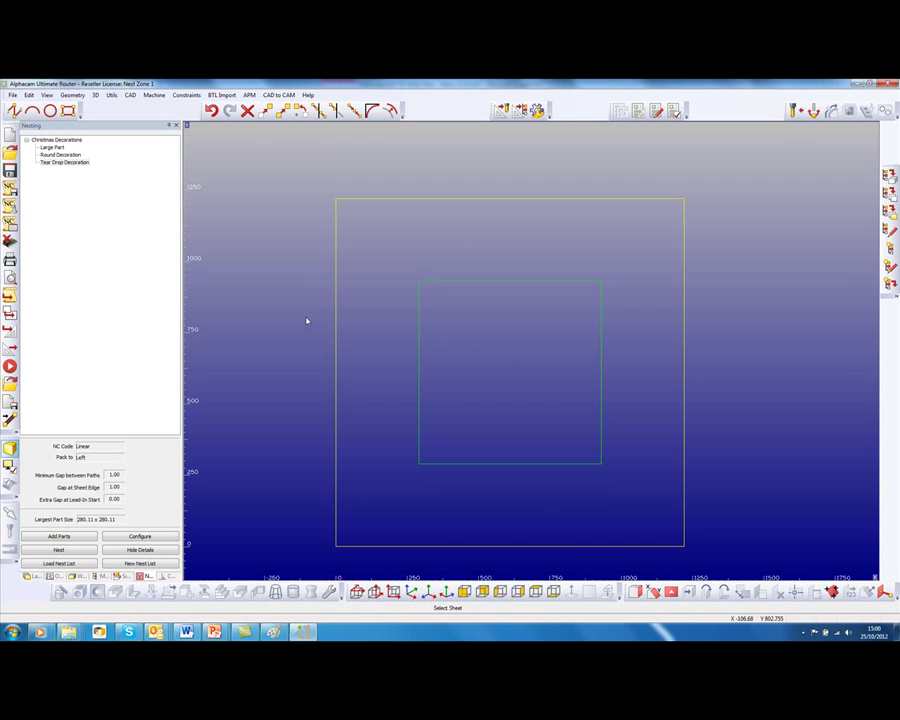
Confirm the part parameters for Round Decoration and Tear Drop Decoration
click(66, 155)
right_click(73, 155)
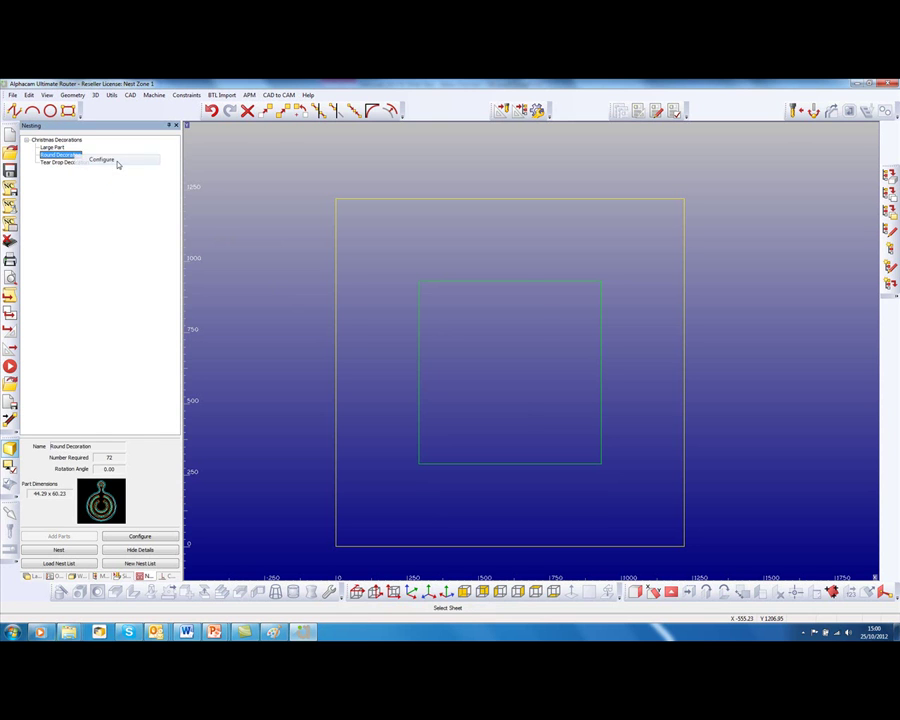
click(100, 169)
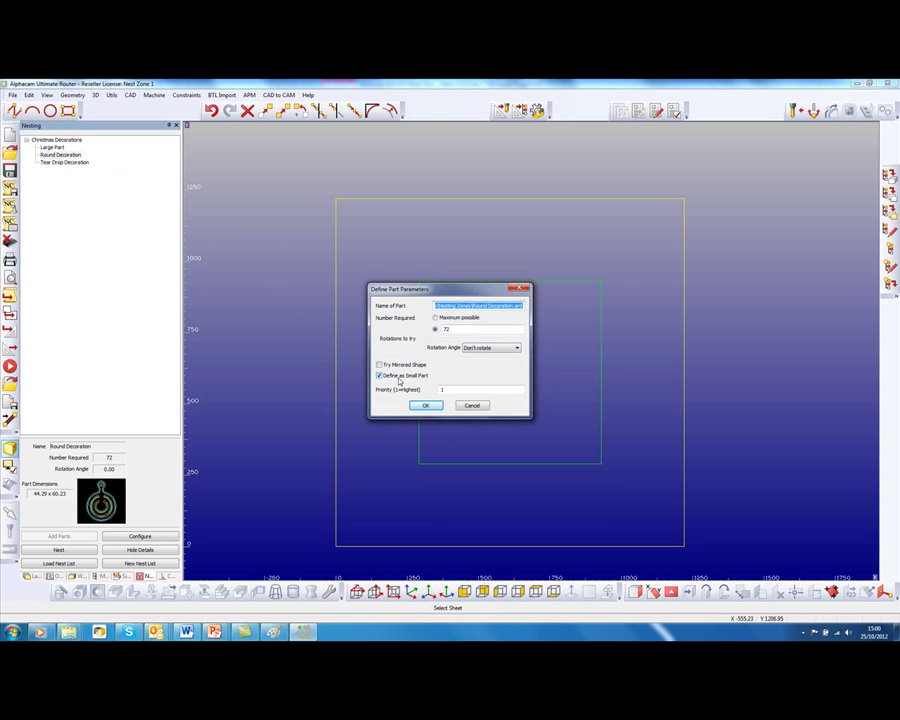
click(425, 405)
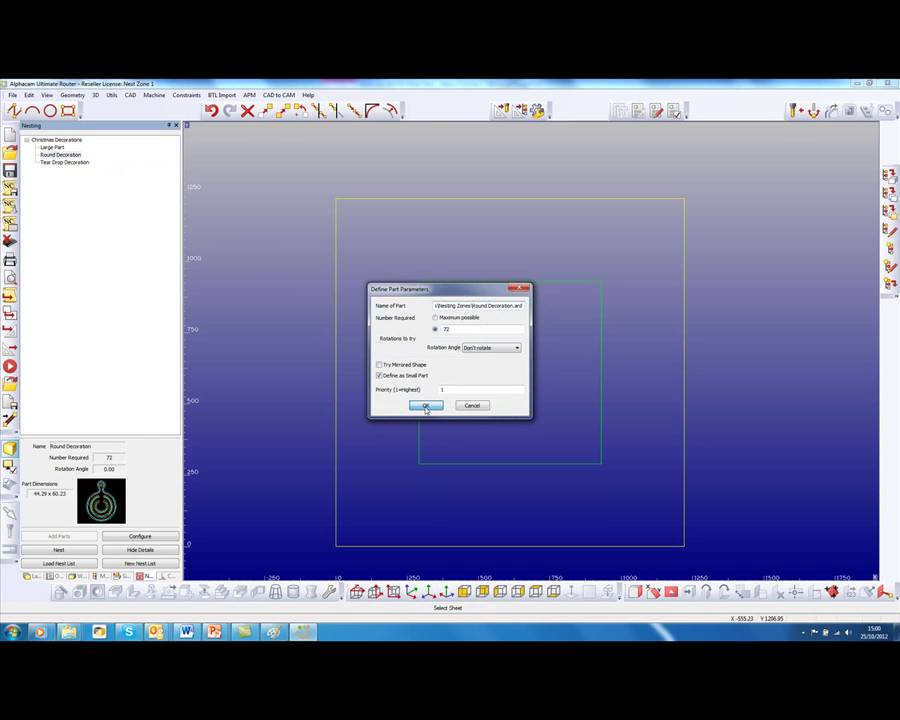
click(62, 163)
right_click(62, 163)
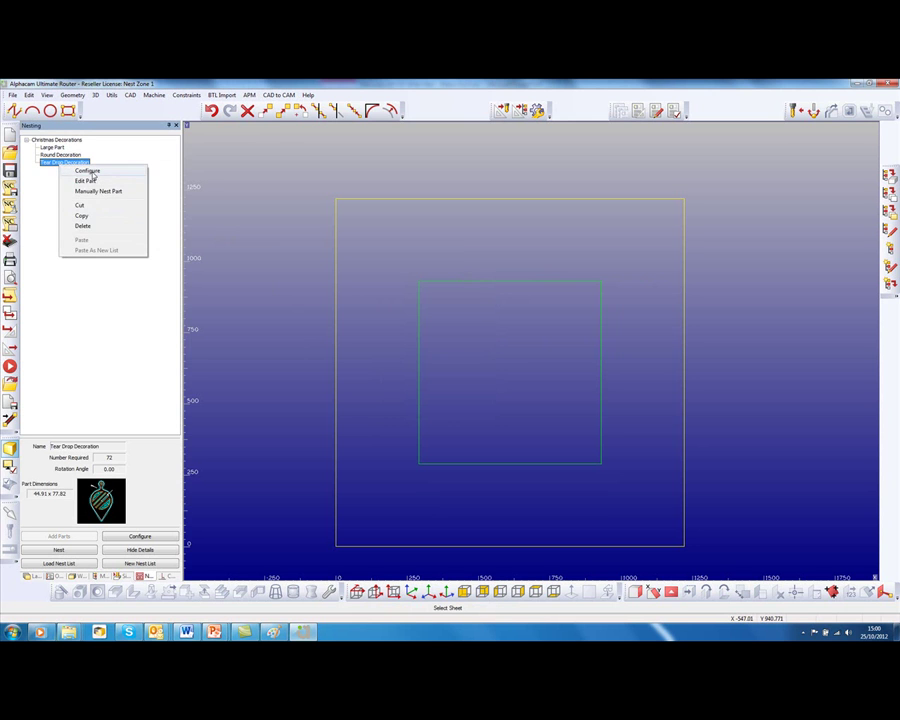
click(88, 171)
click(425, 405)
True-shape nest the Christmas Decorations list onto the large MDF sheet, accepting sheet and nesting parameters
click(66, 549)
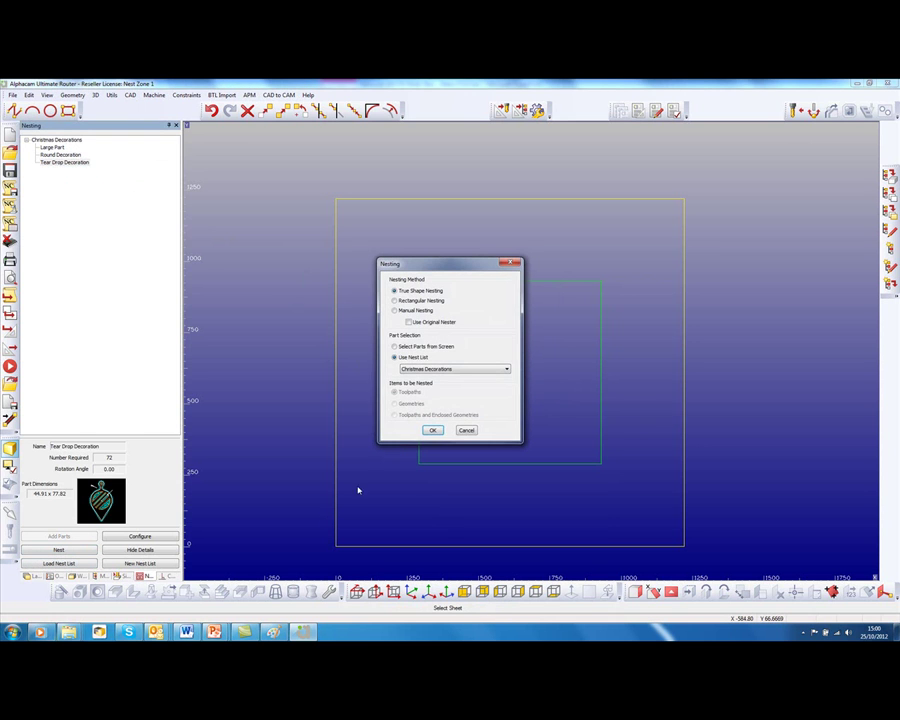
click(433, 430)
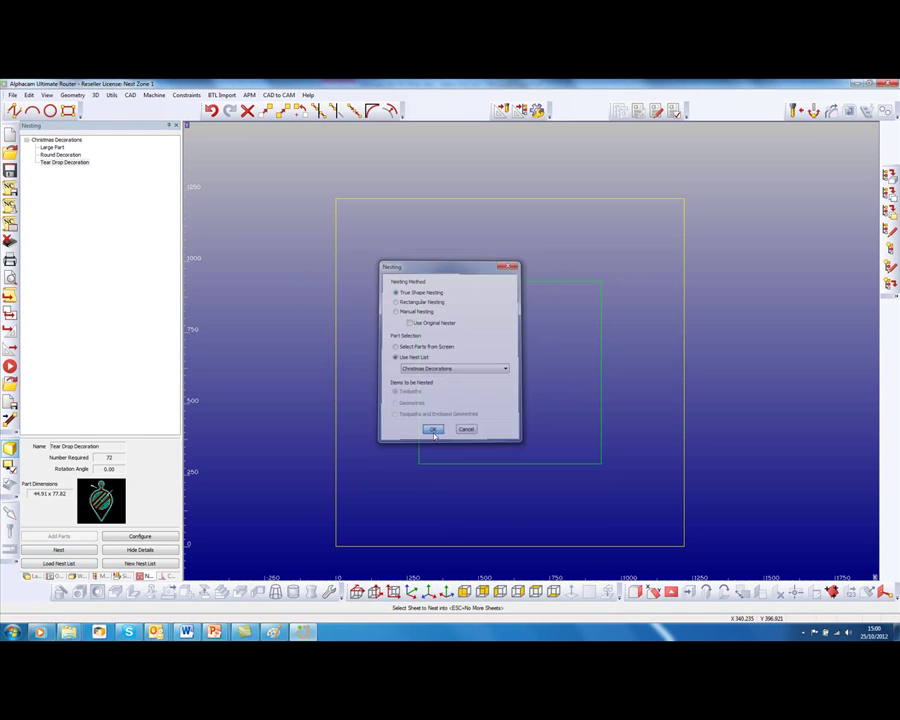
click(336, 418)
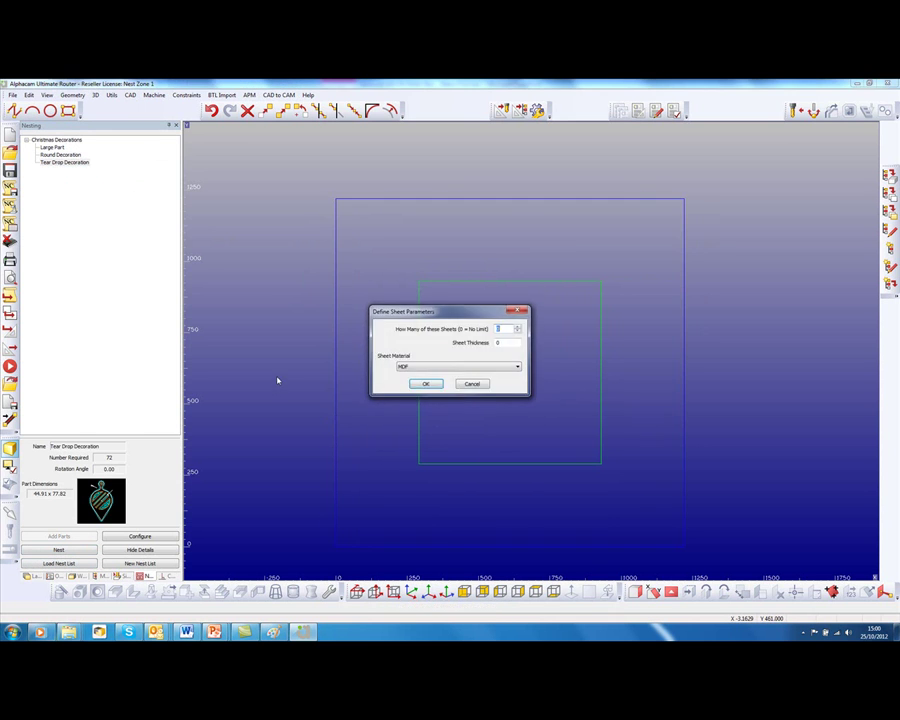
click(423, 385)
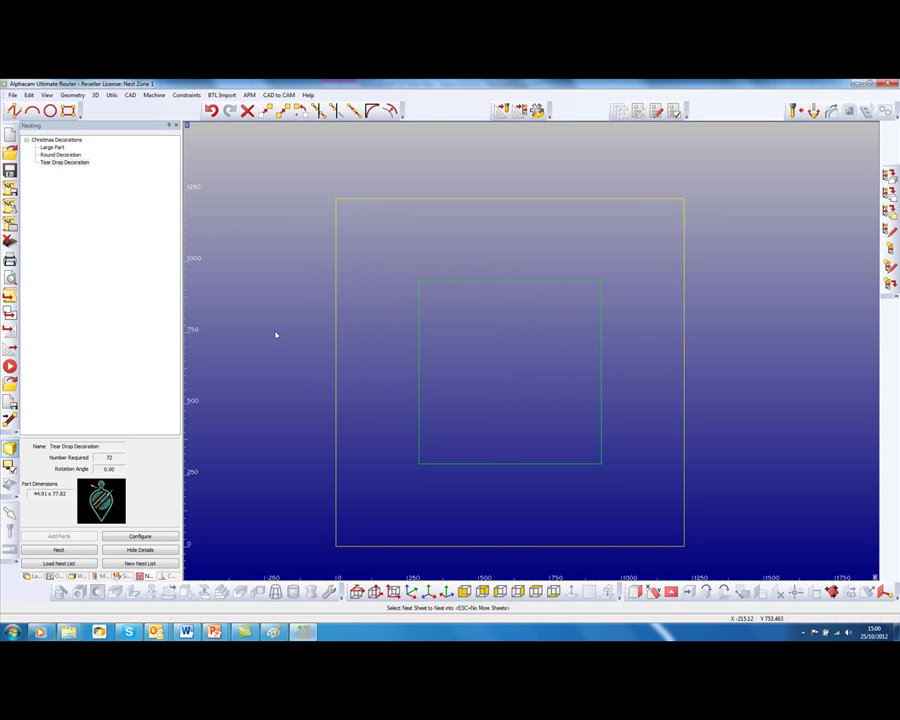
key(Escape)
click(427, 445)
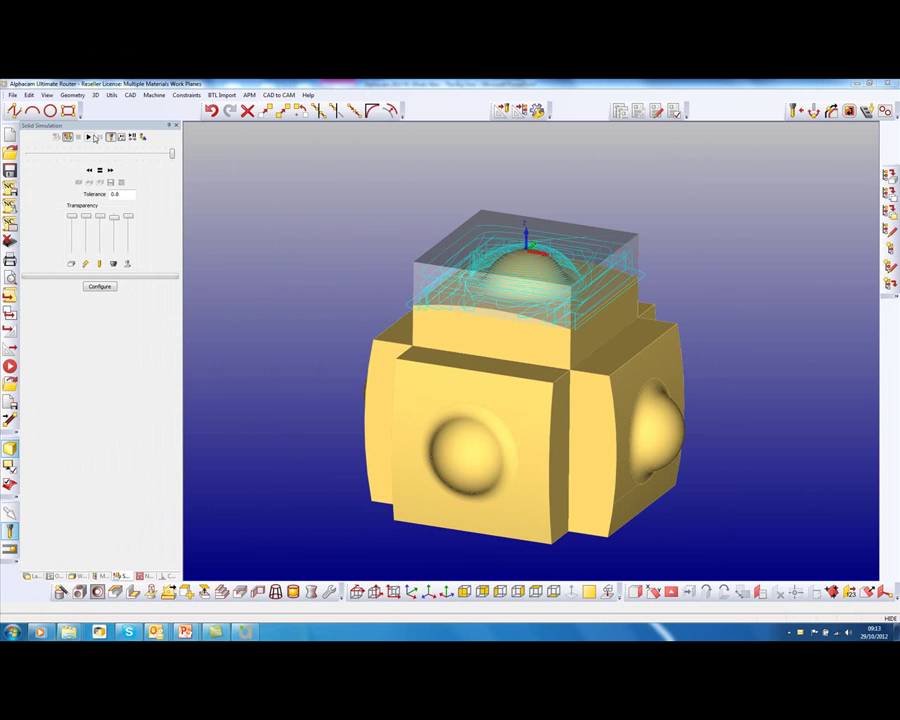
Run Solid Simulation, show the Construction layer material blocks, and make Right the current work plane
click(97, 137)
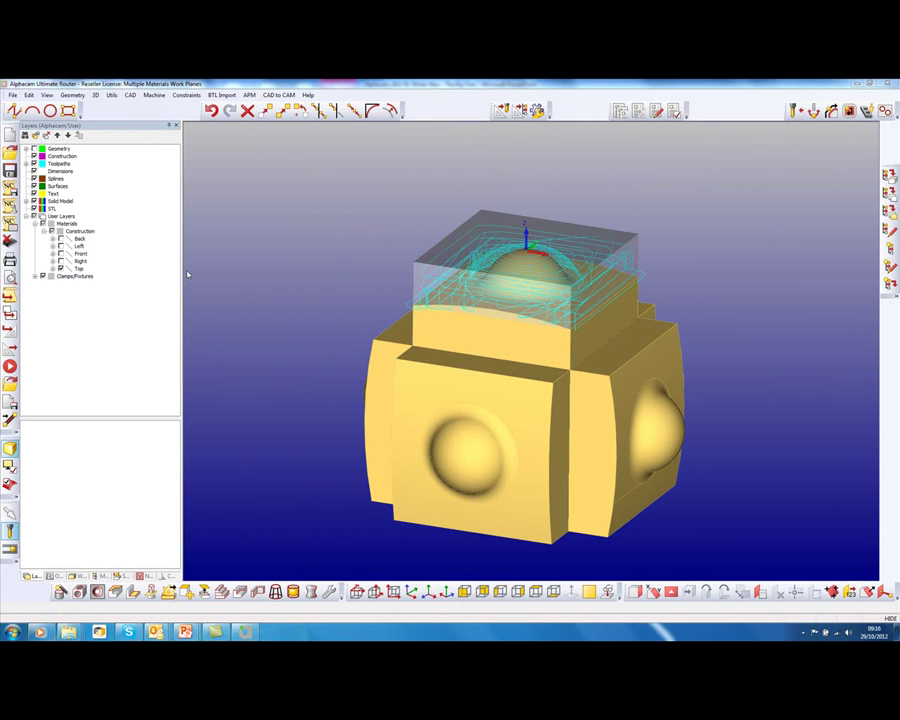
click(52, 231)
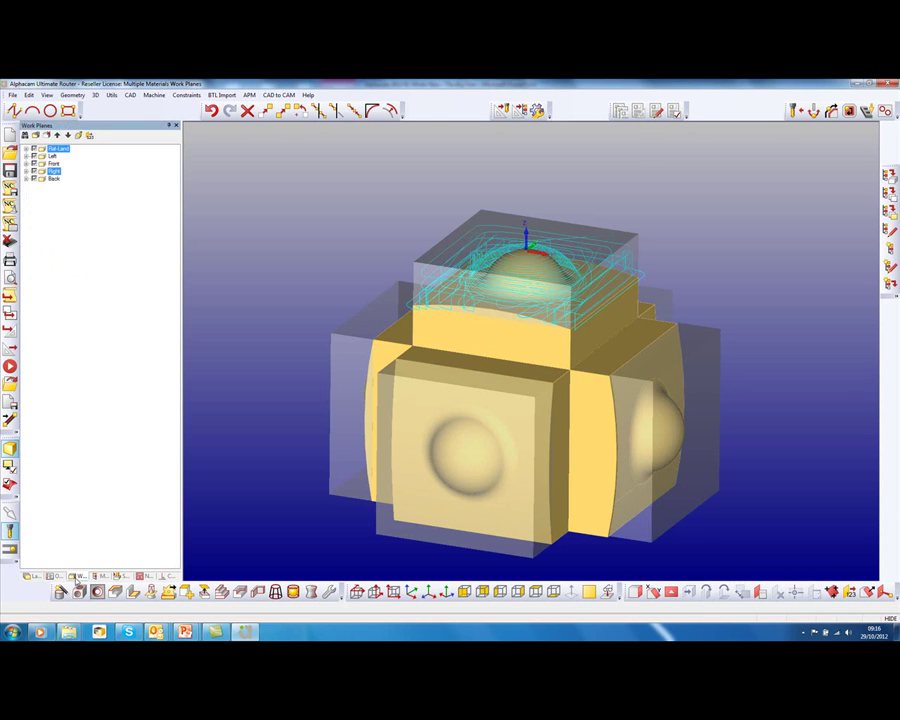
click(53, 171)
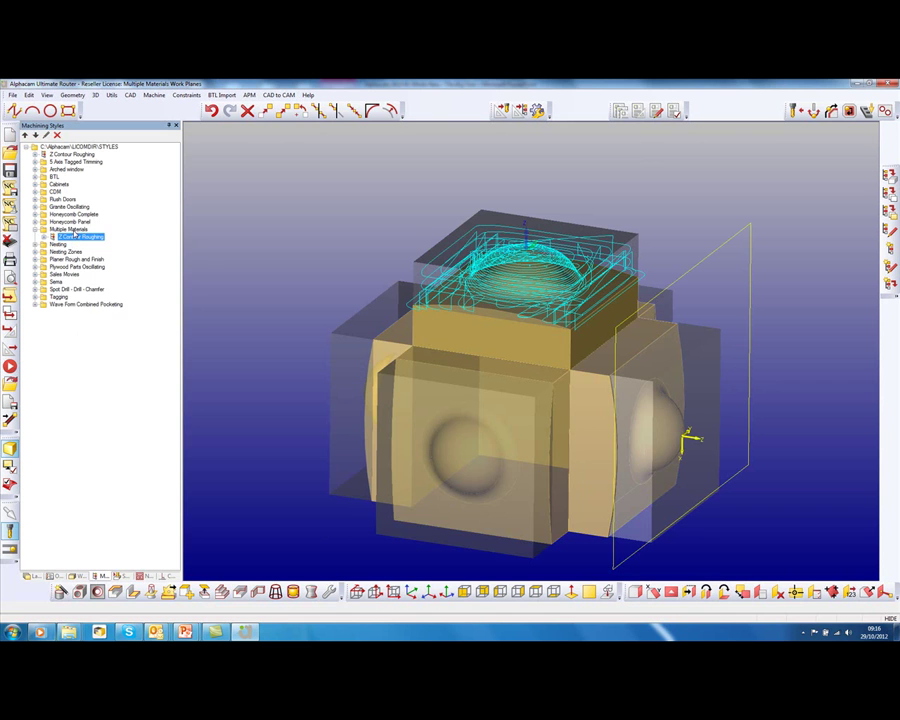
Apply the Z Contour Roughing style to the right-hand domed face
right_click(76, 241)
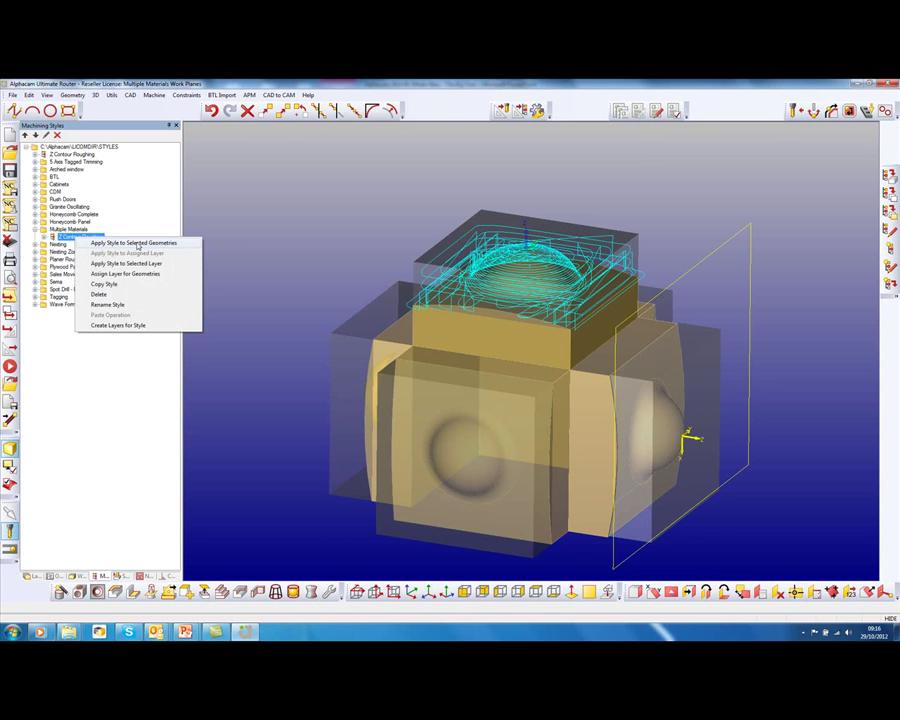
click(135, 243)
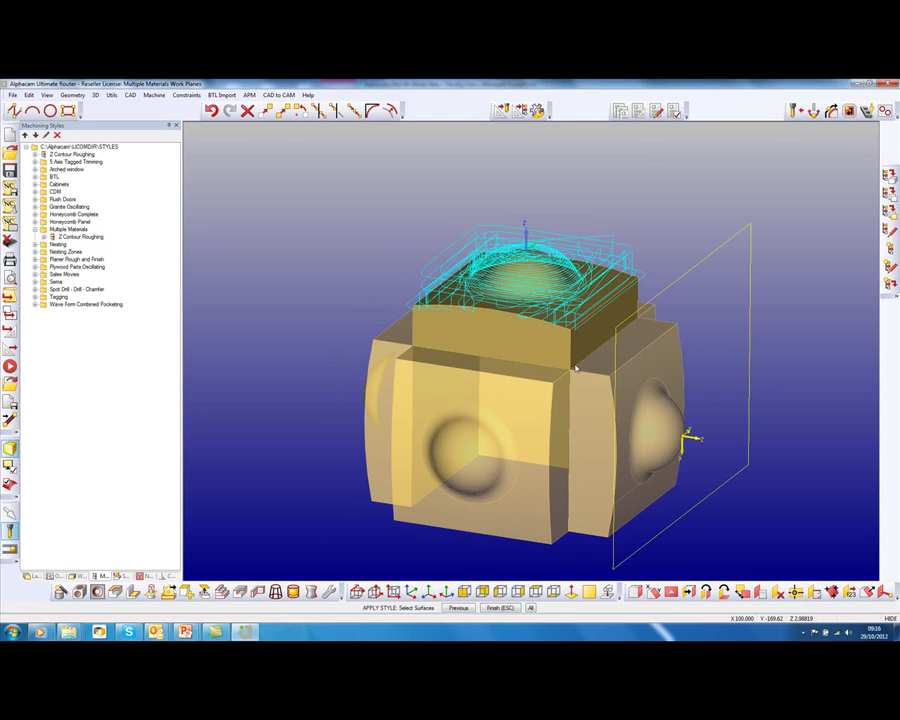
click(636, 386)
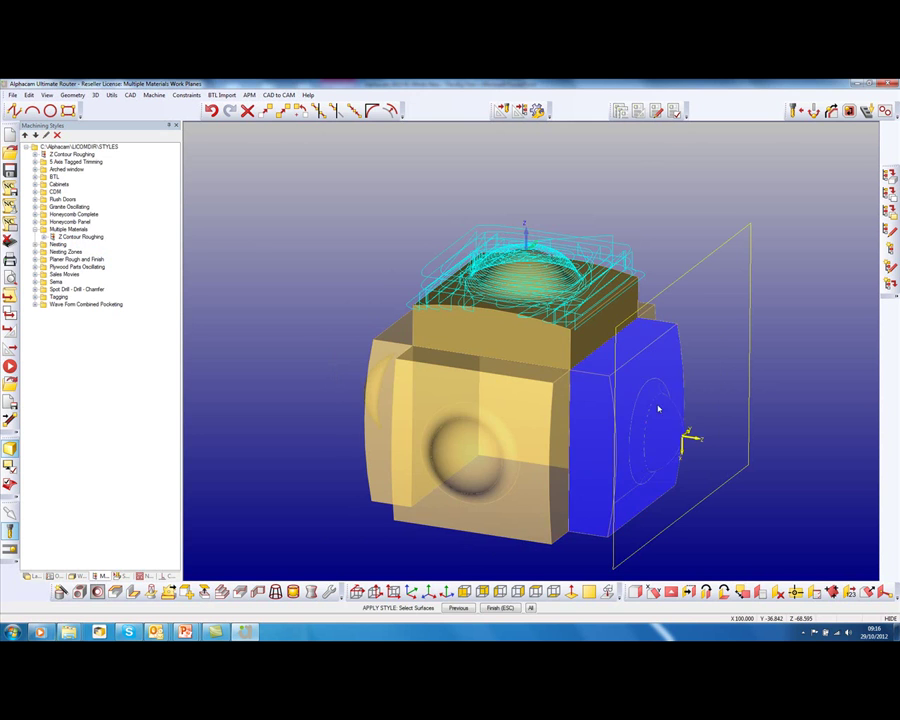
key(Escape)
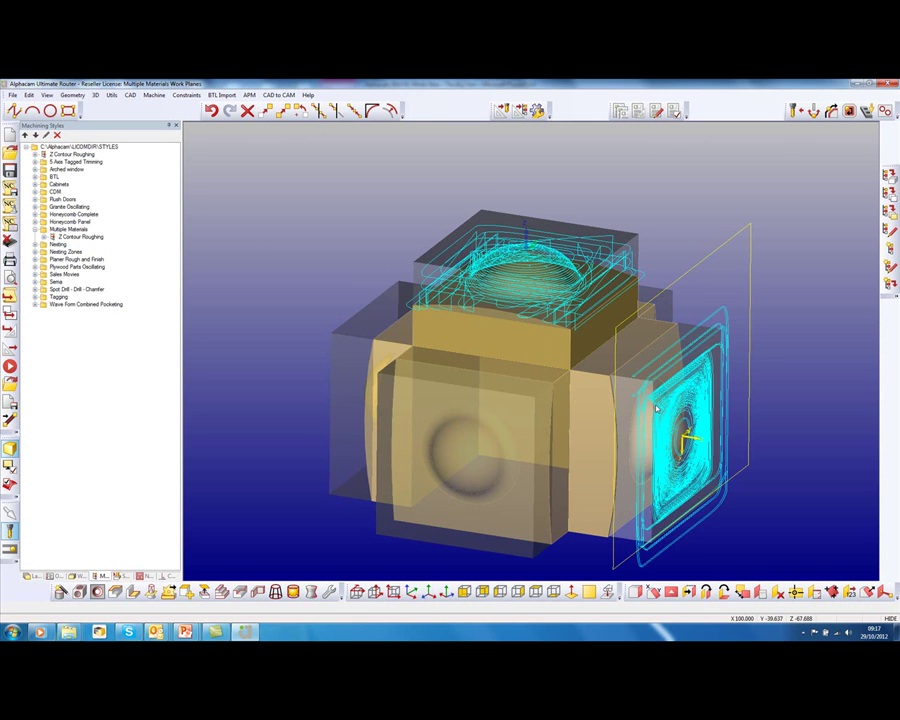
mouse_move(662, 422)
middle_down()
mouse_move(655, 436)
mouse_move(670, 430)
mouse_move(661, 418)
middle_up()
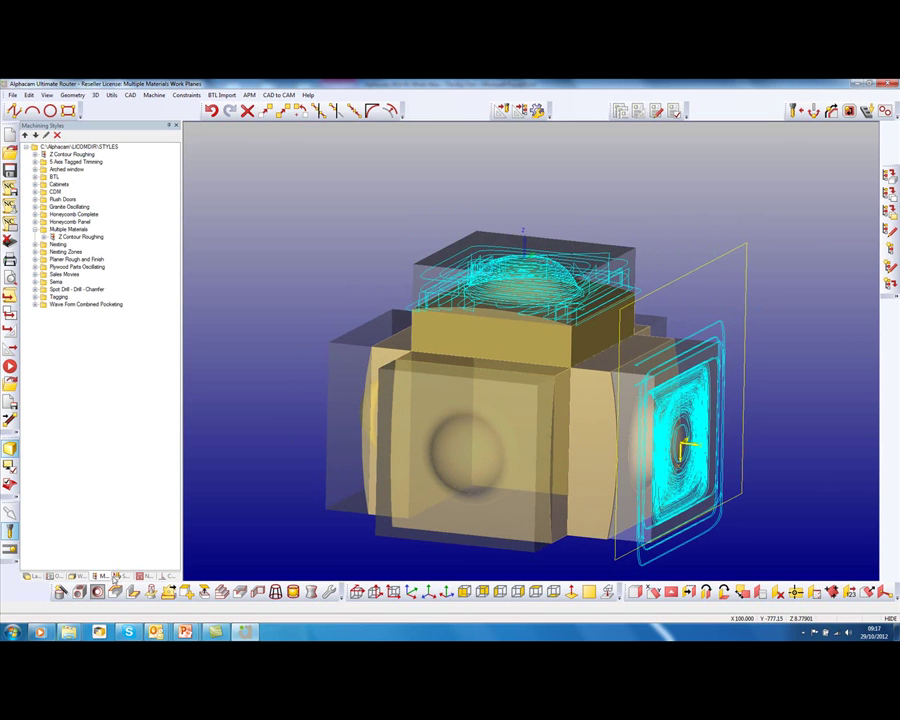
Re-select the right-side material block for the second Z Contour Roughing operation
click(55, 577)
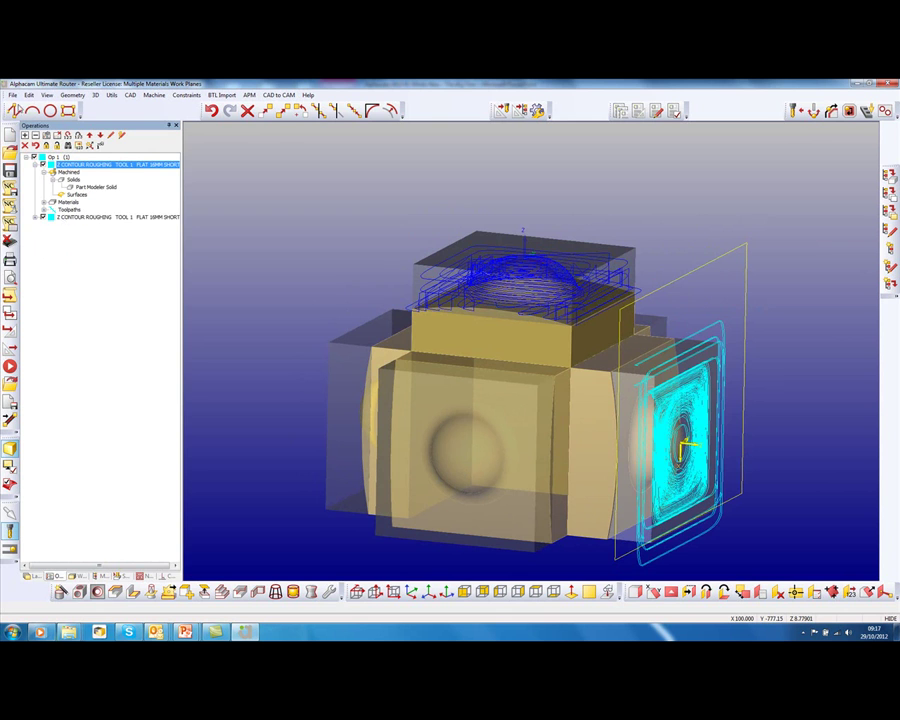
right_click(121, 219)
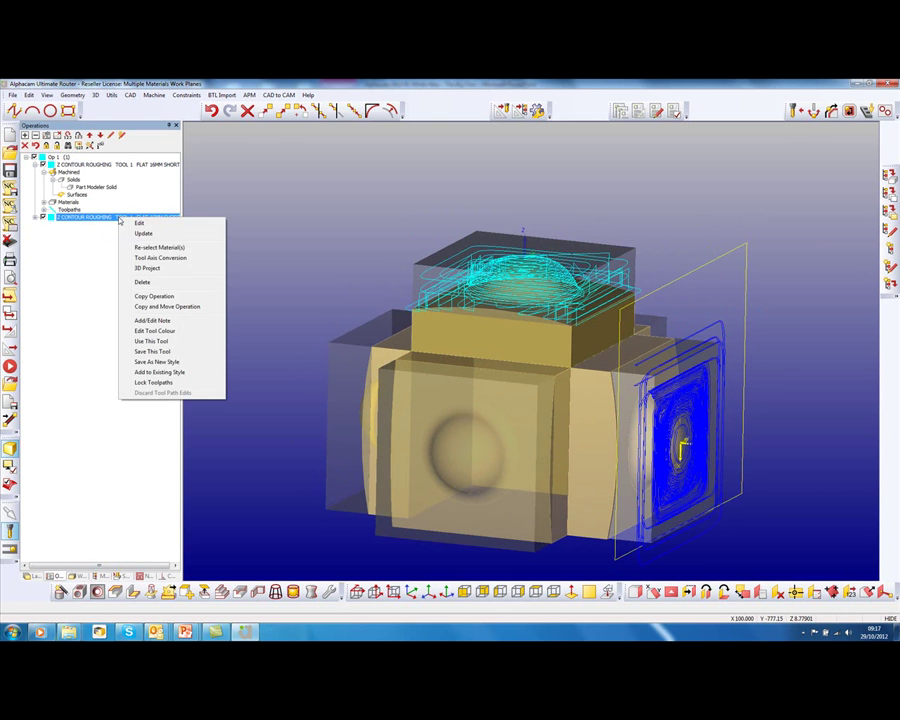
click(160, 247)
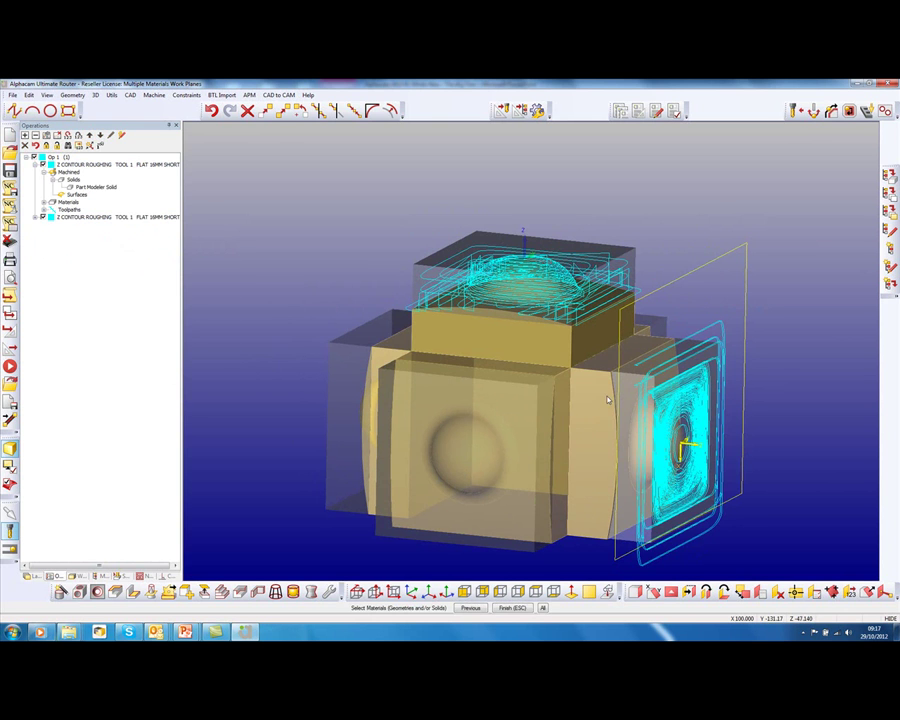
click(682, 368)
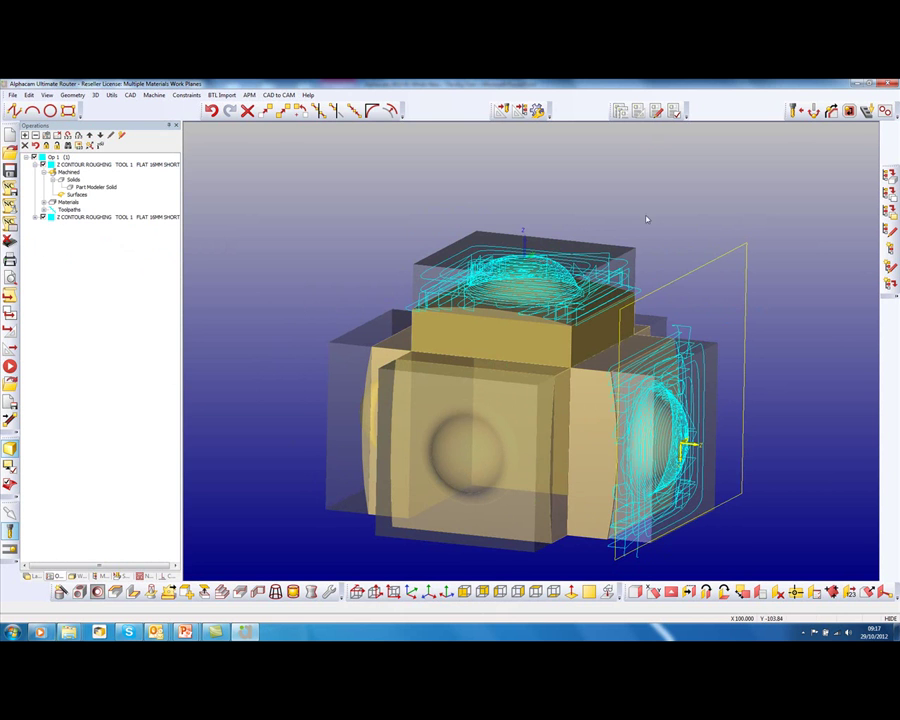
Open the second Z Contour Roughing operation's settings for editing
right_click(94, 217)
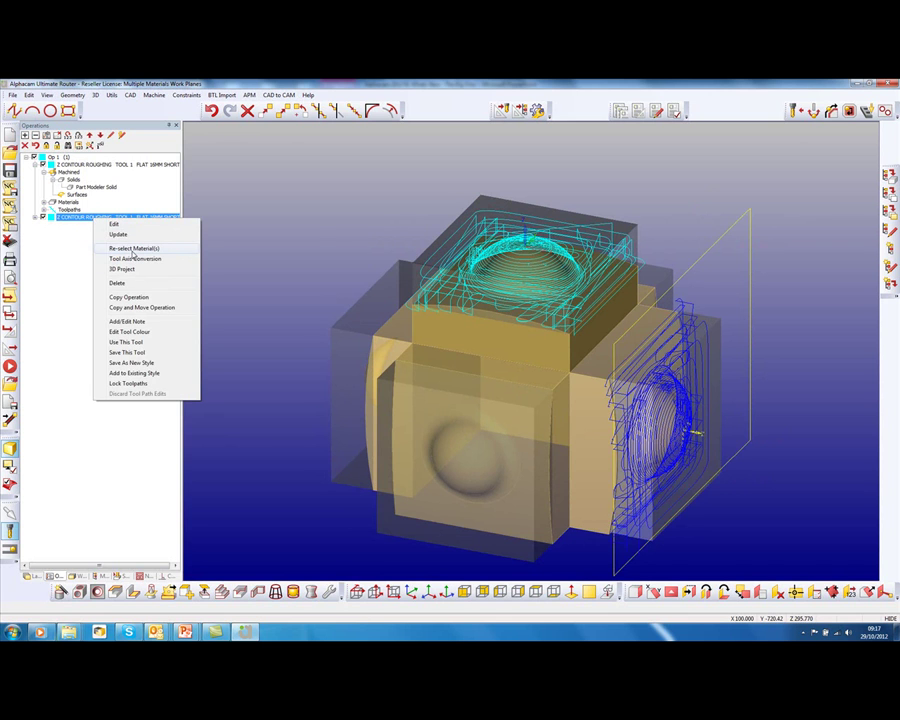
click(311, 235)
right_click(132, 218)
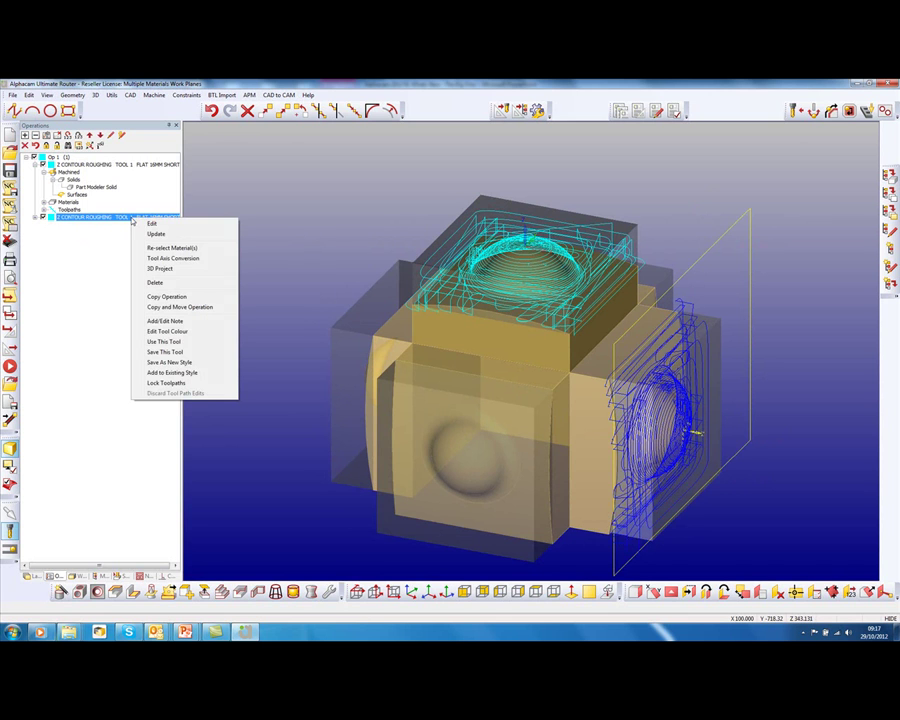
click(152, 223)
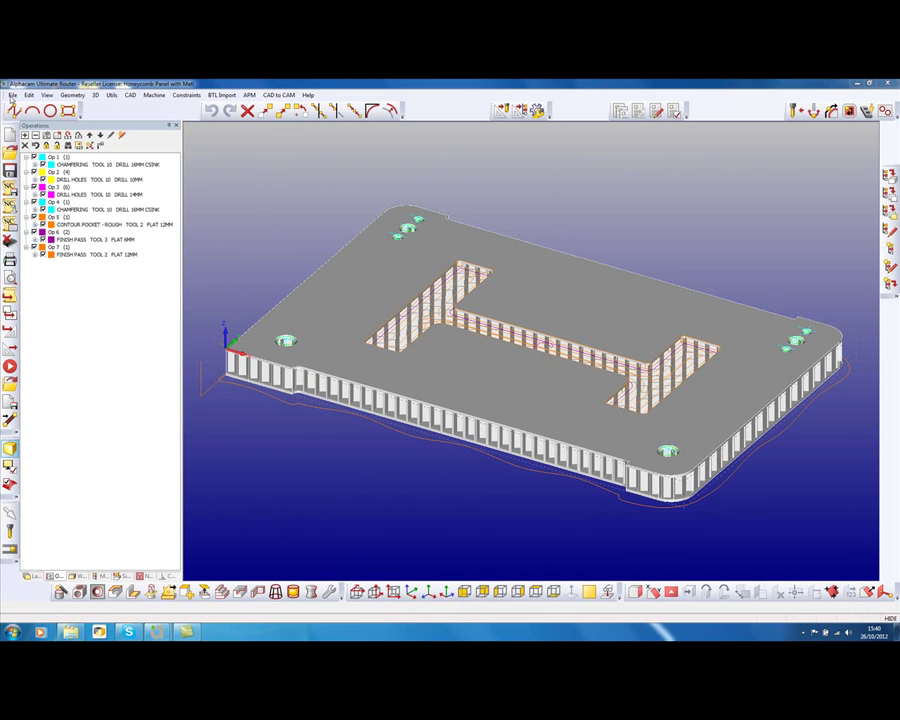
Create a report named 'Report for 2013R1' via File > Reports > Create Reports
click(12, 95)
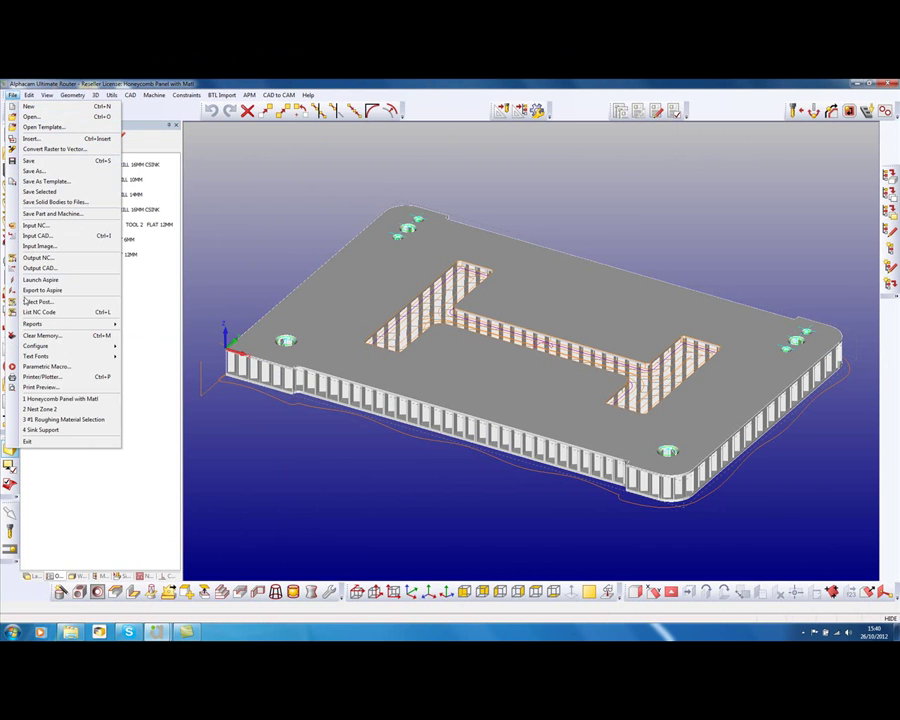
mouse_move(40, 325)
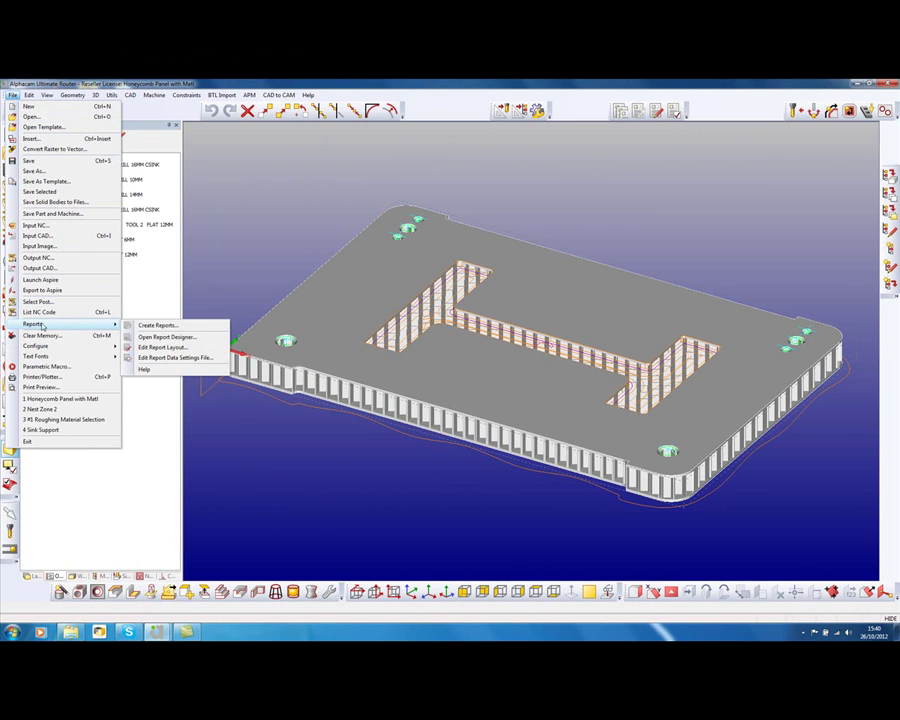
click(157, 325)
text(Report for 2013R1)
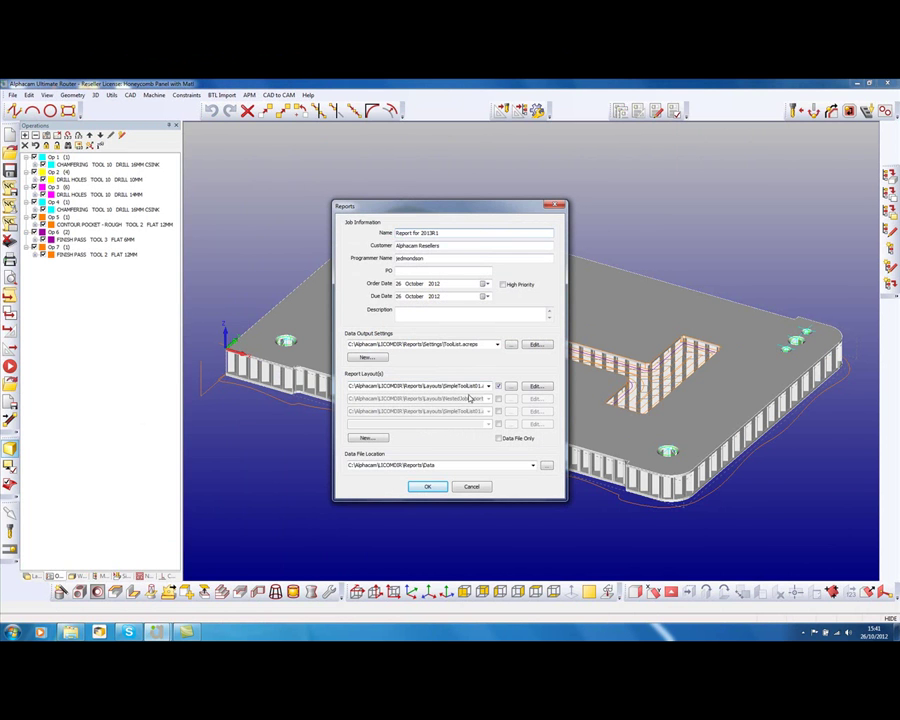
click(430, 486)
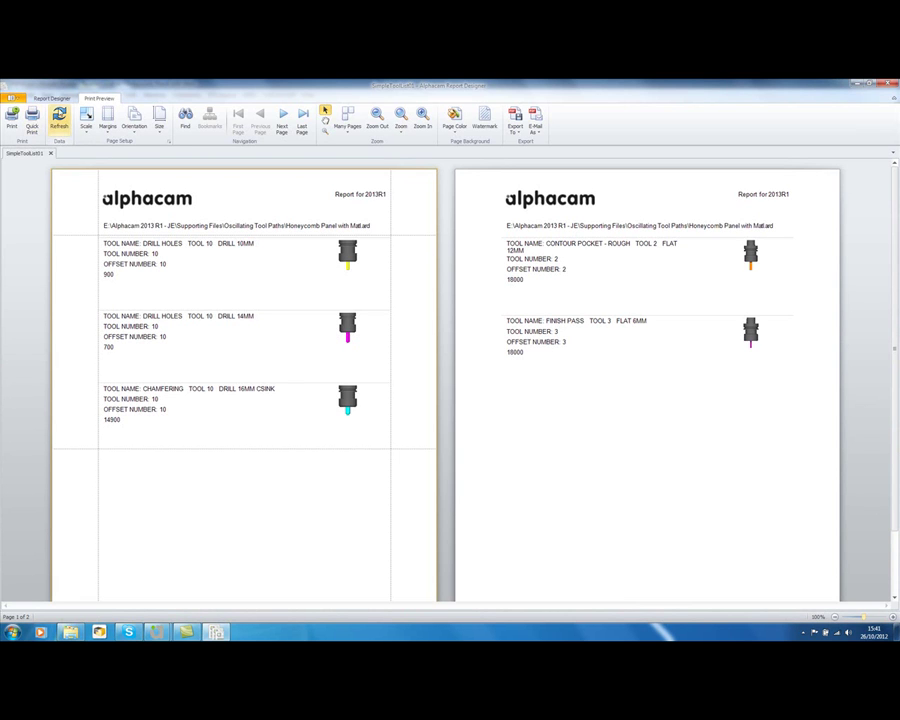
Switch to the Report Designer layout, dock the Property Grid, preview, then return to editing
click(52, 100)
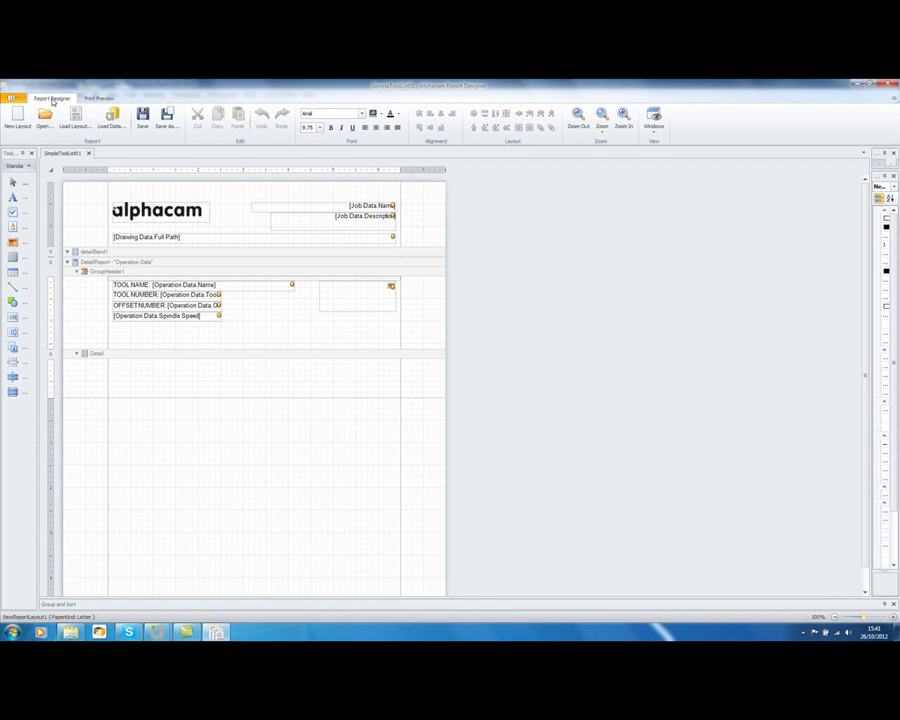
drag(880, 186, 514, 246)
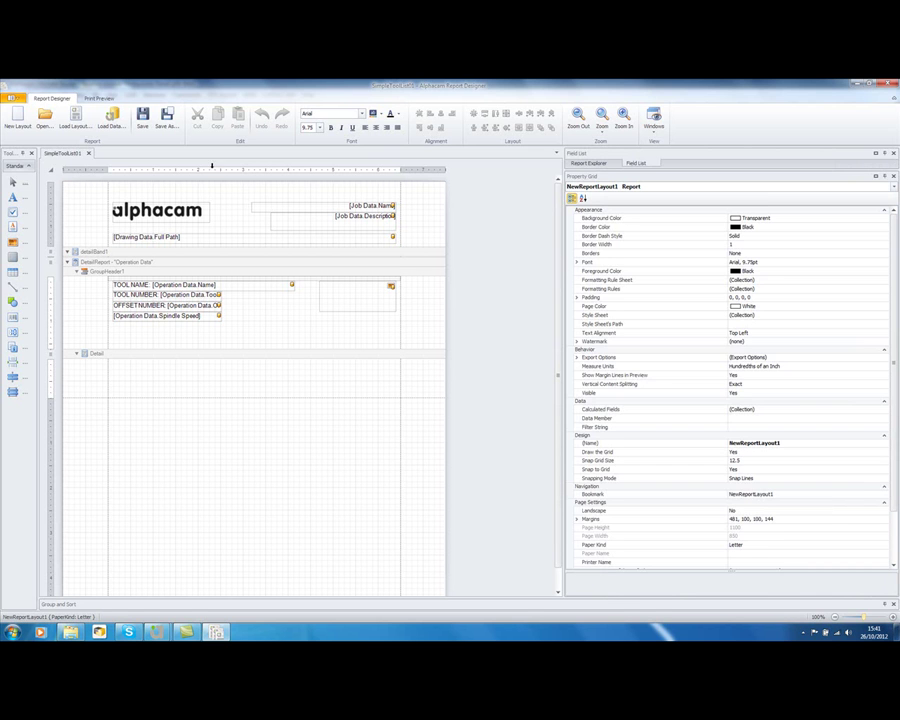
click(100, 98)
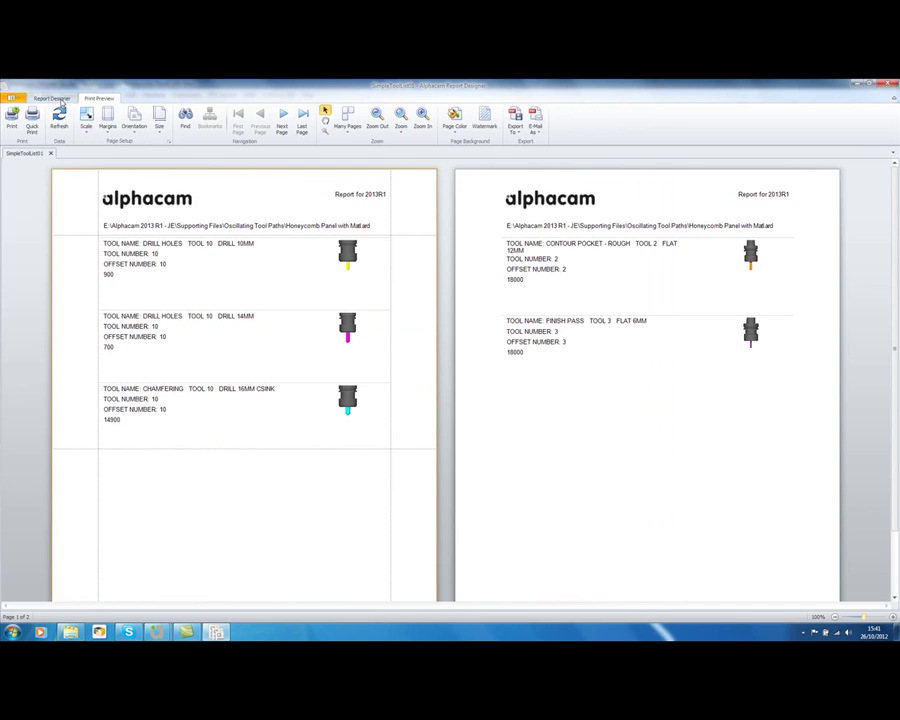
click(58, 100)
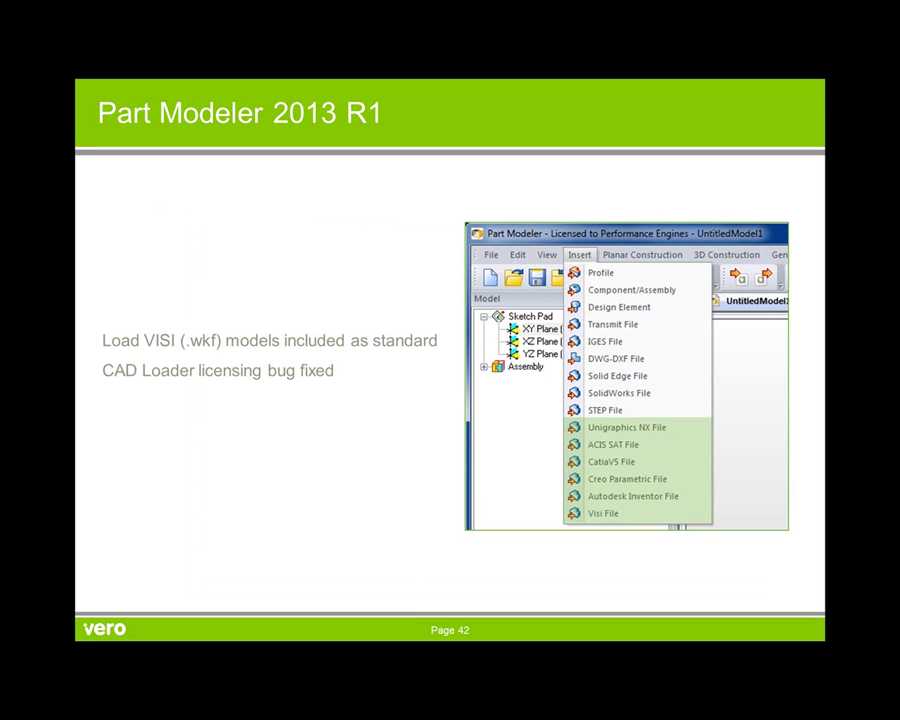
Advance the slides from page 42 to the product code table on page 43
click(716, 563)
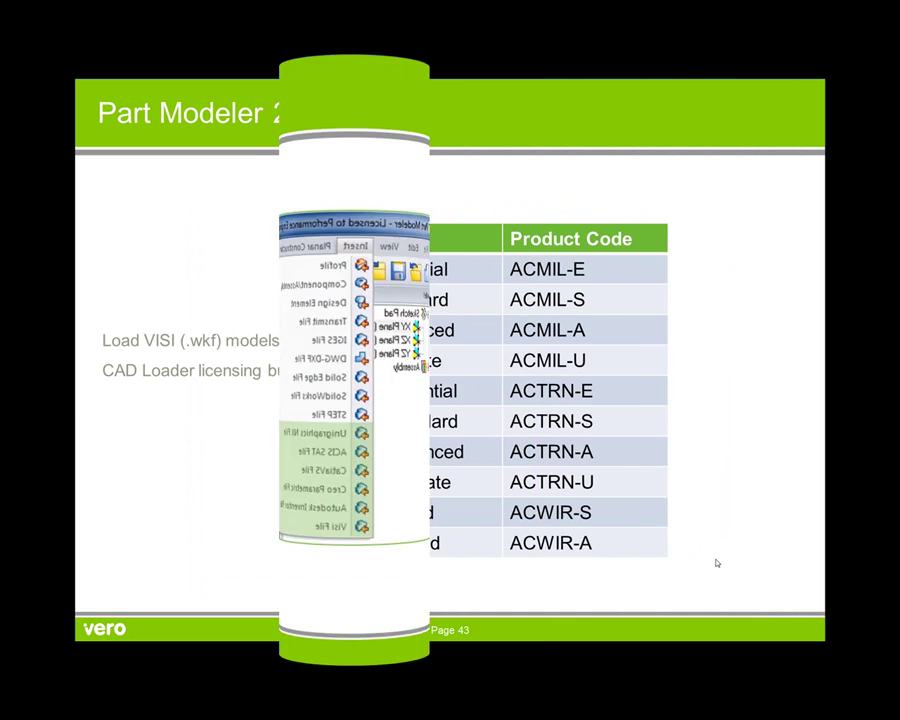